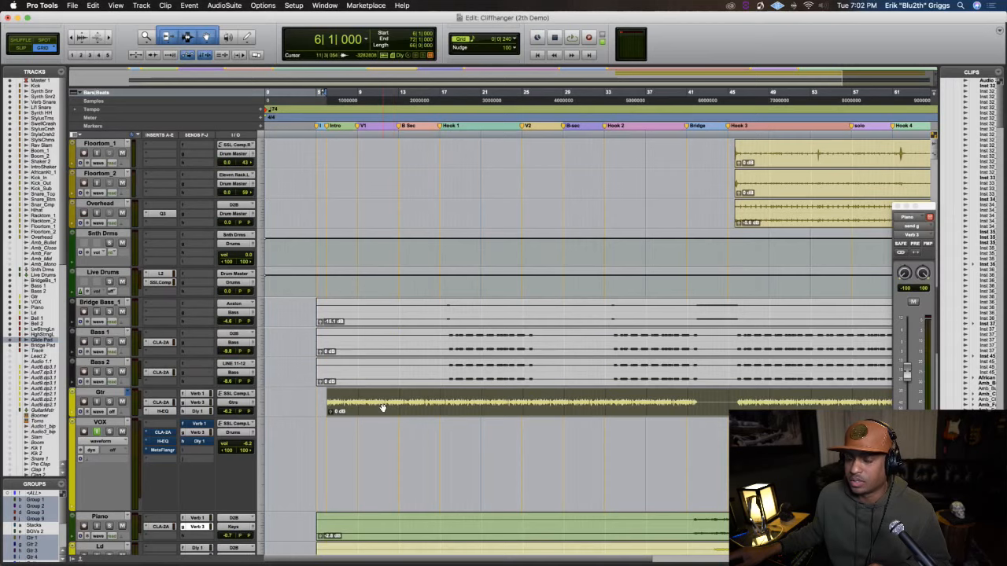
Select the full guitar clip on the Gtr track and play it back from its start at bar 6
double_click(374, 406)
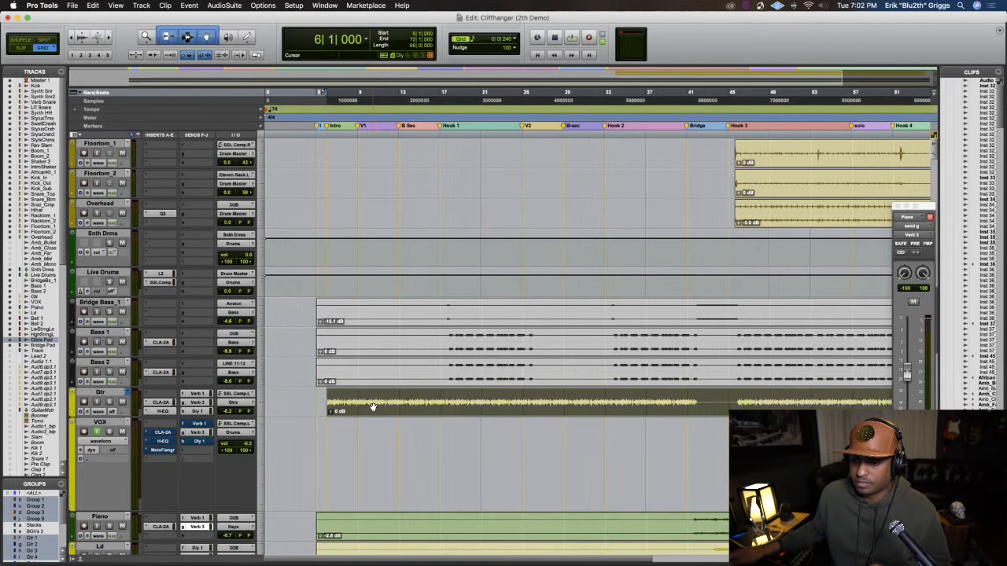
scroll(373, 407, "down", 2)
key("space")
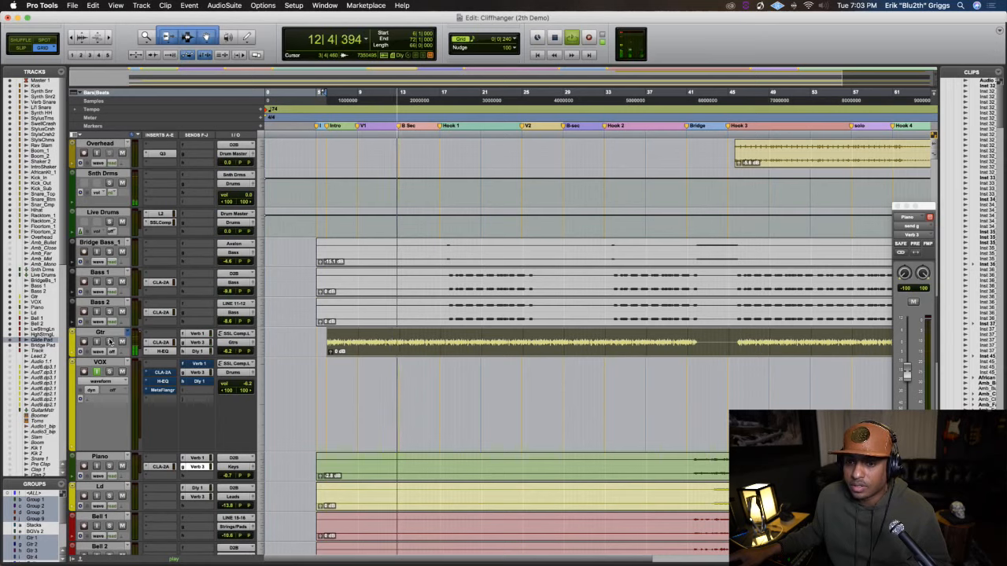
key("space")
Switch to the Lounge Lizard EP-4 electric piano to check the guitar against reference notes, and close it
mouse_move(8, 307)
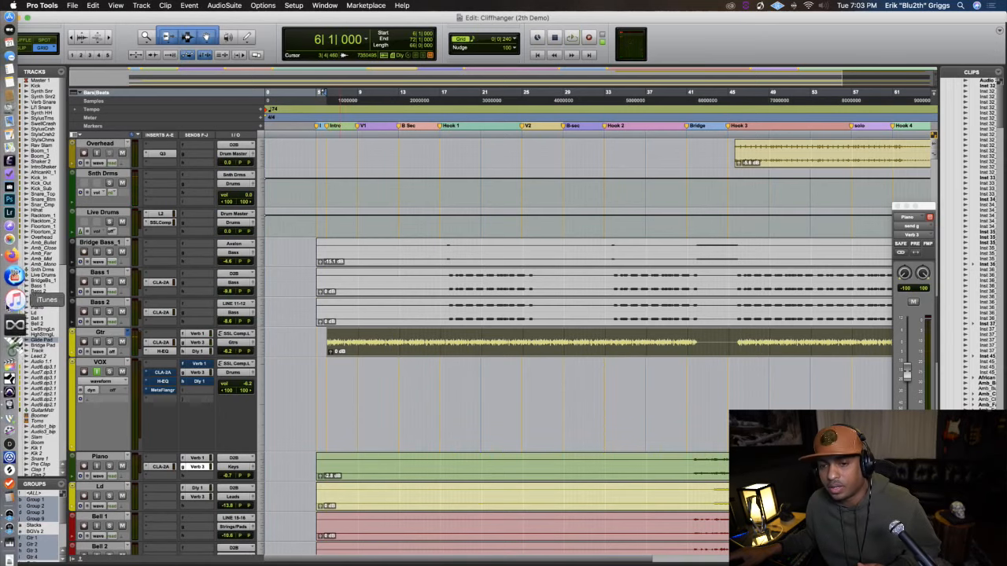
left_click(11, 329)
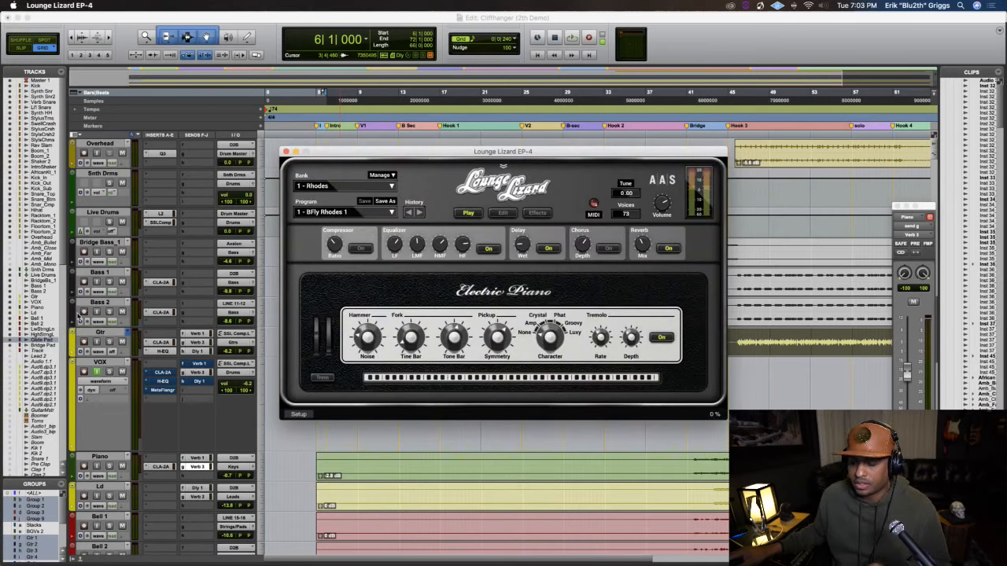
left_click(287, 151)
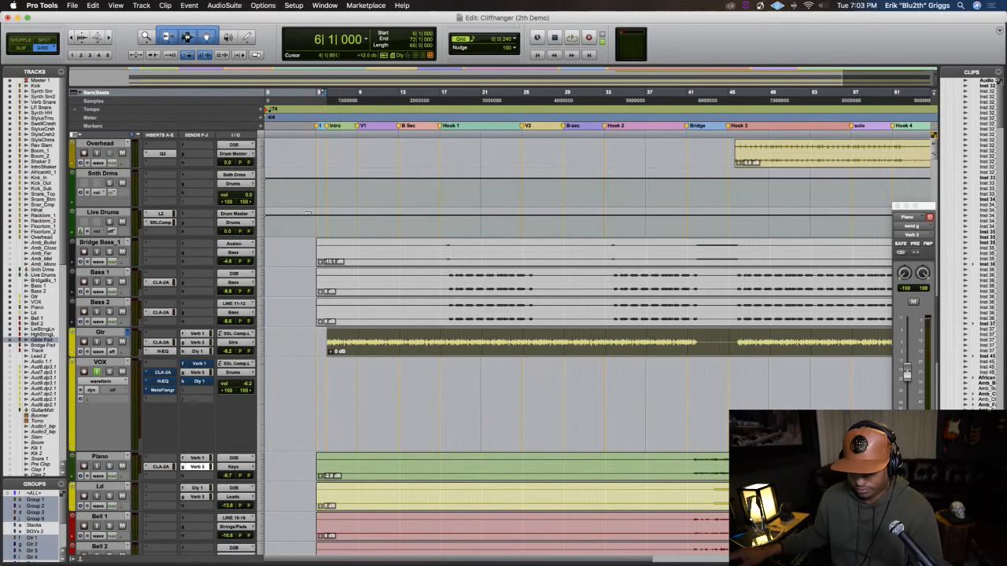
mouse_move(1, 273)
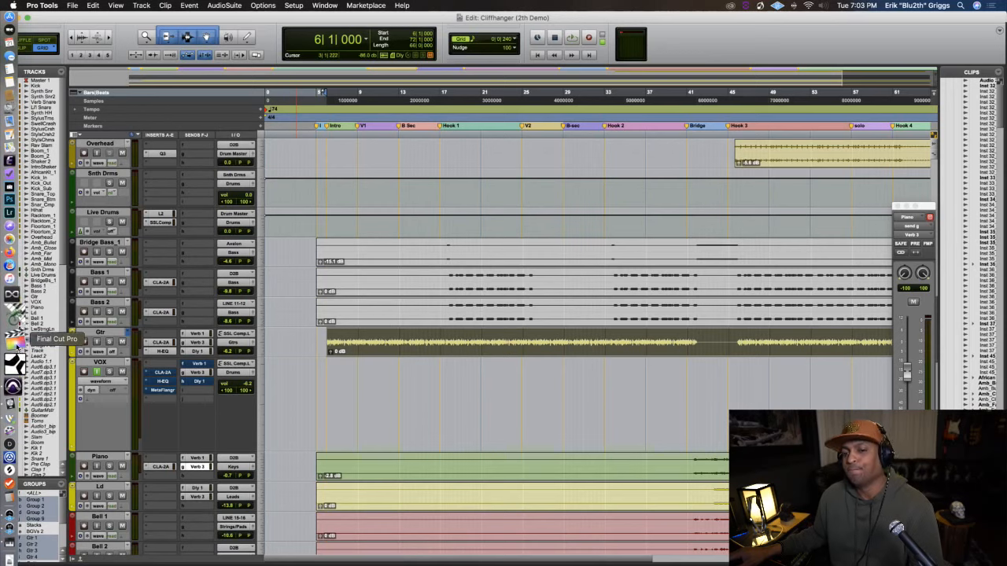
left_click(16, 331)
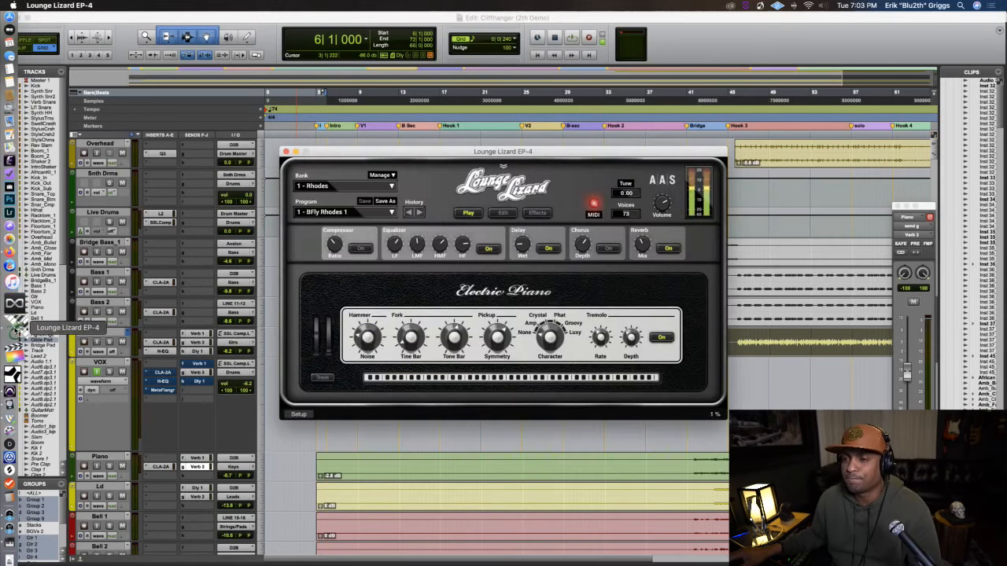
left_click(285, 151)
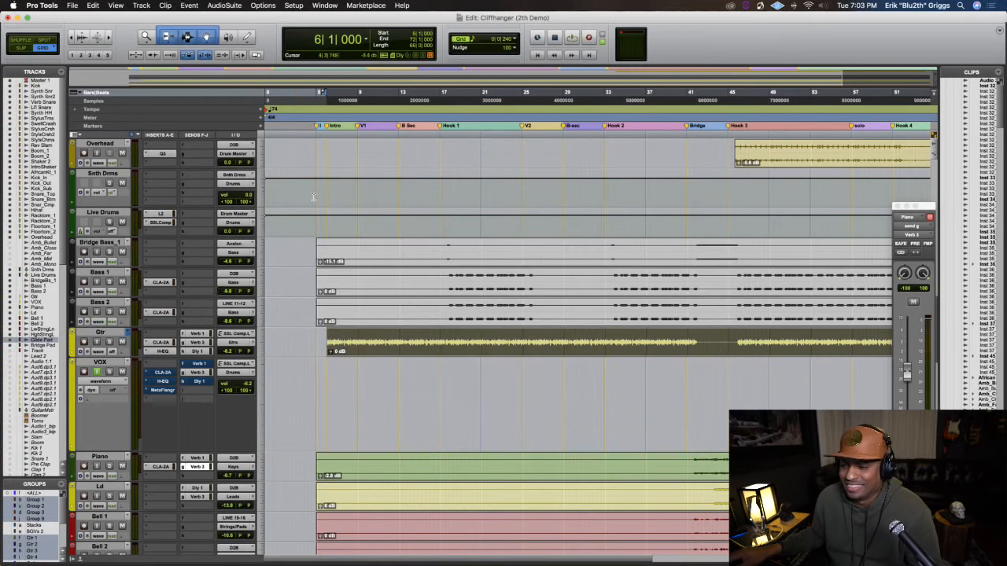
Listen to the guitar from bar 6 again, and play the song from 46|4|240 inside Hook 3
key("space")
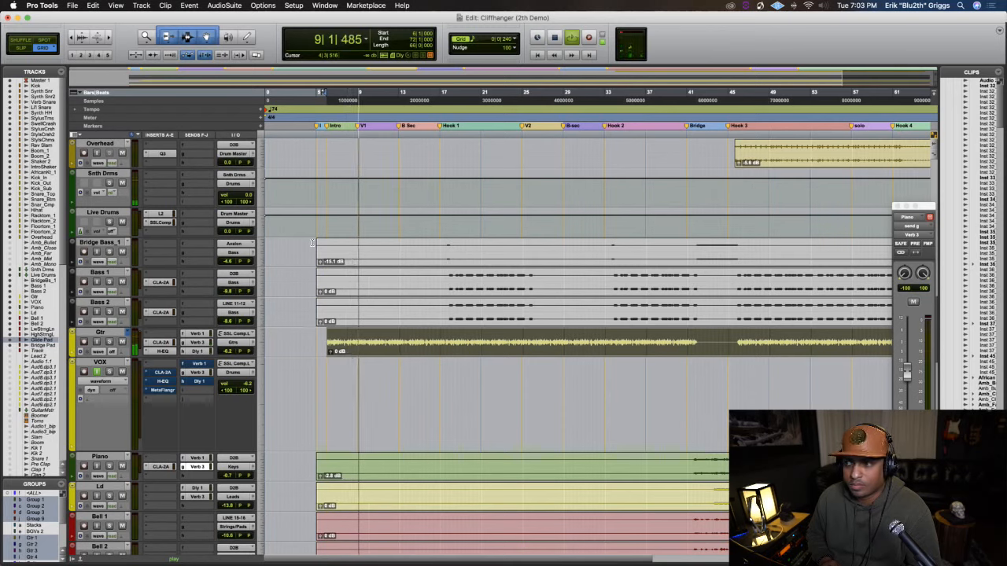
key("space")
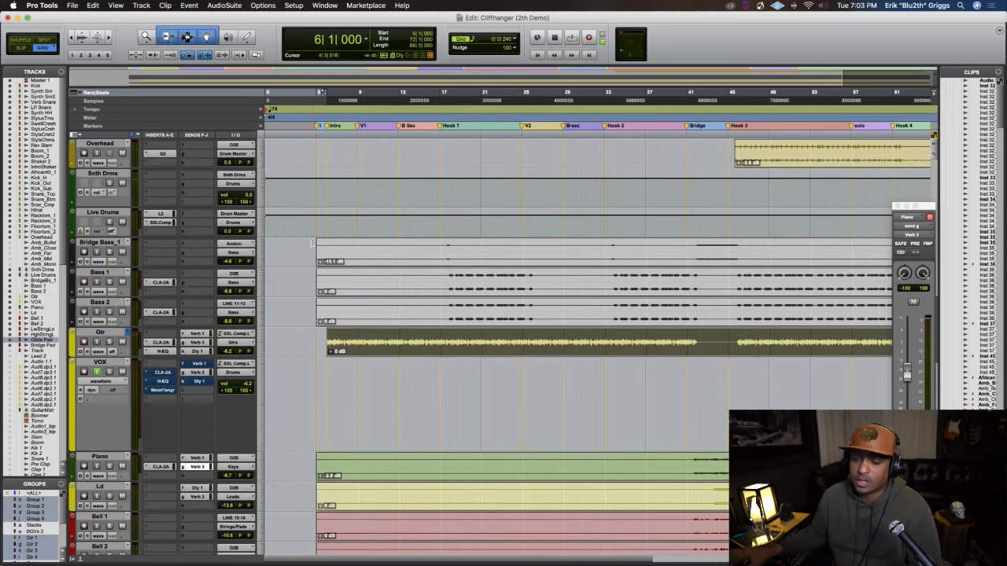
left_click_drag(304, 560, 508, 560)
left_click(395, 106)
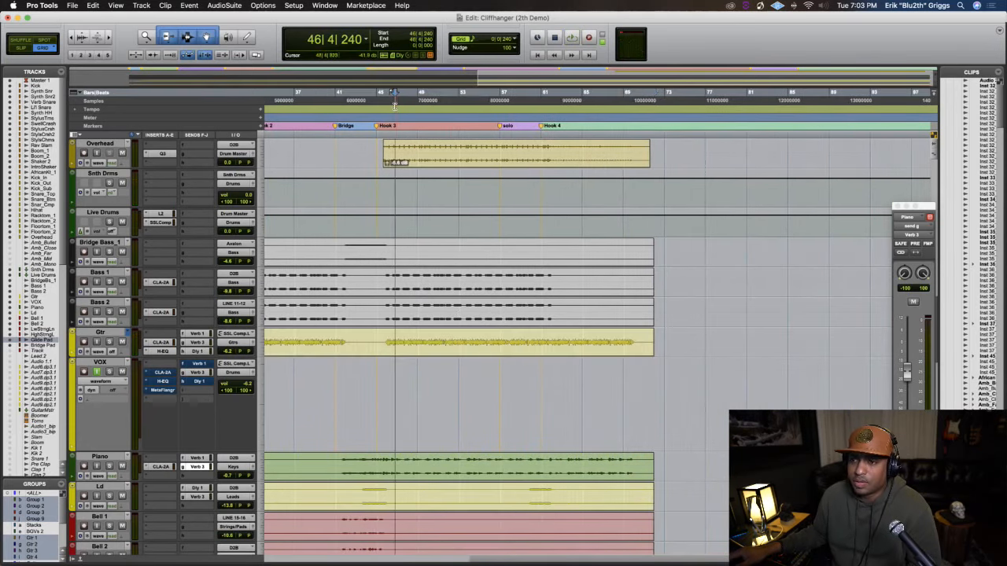
key("space")
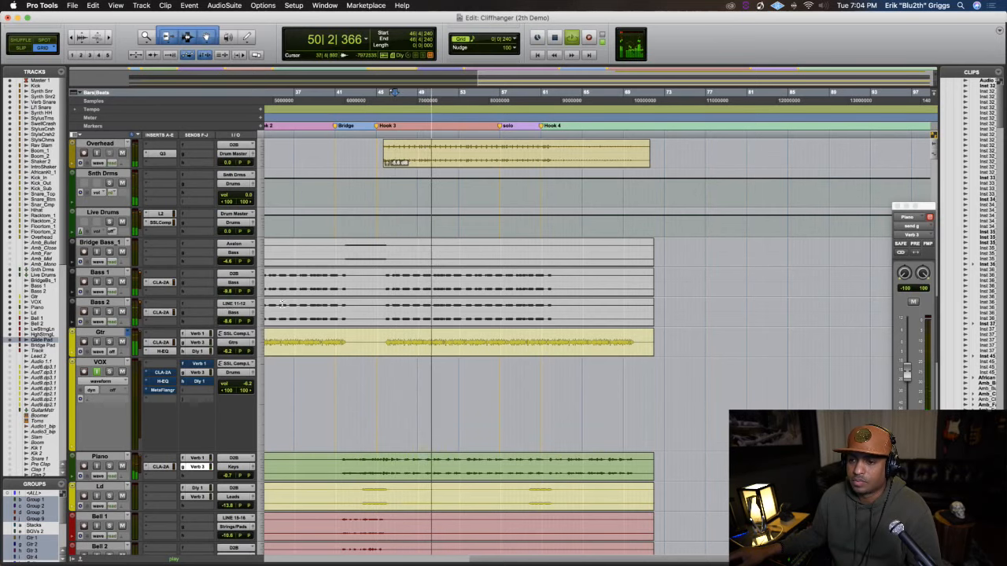
Solo the Gtr and Piano tracks during playback to compare the guitar with the piano, and stop playback
left_click(109, 343)
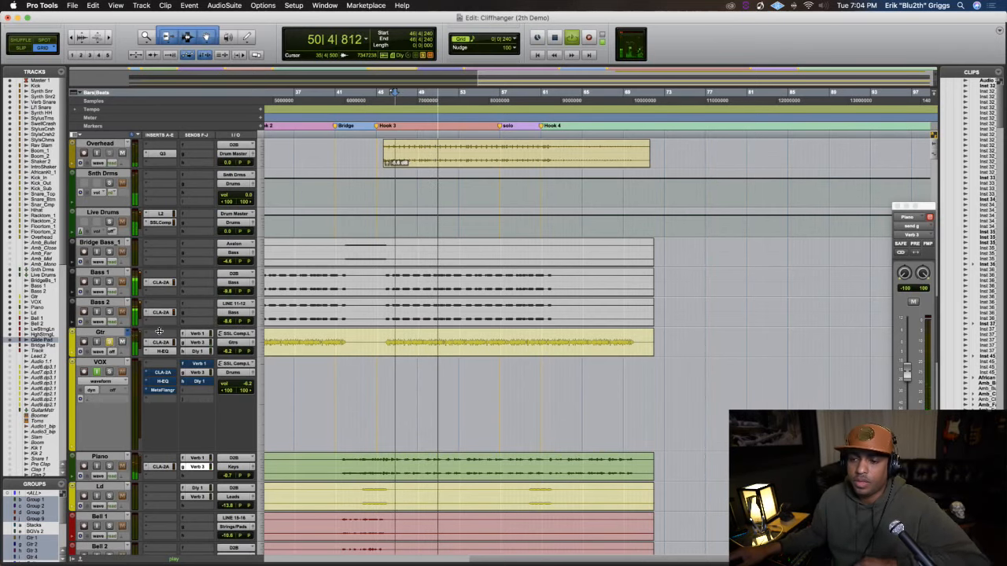
scroll(162, 328, "up", 10)
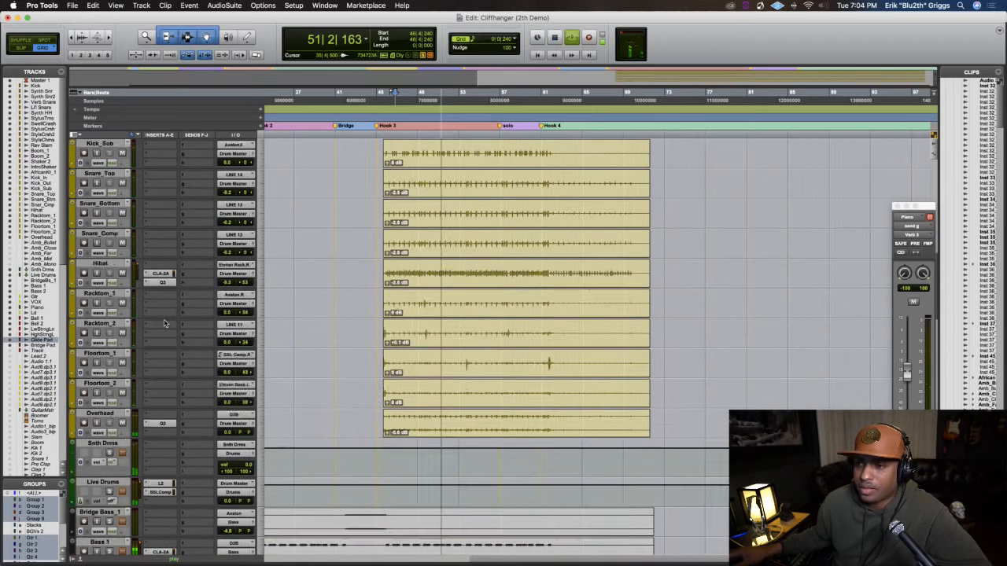
scroll(164, 323, "up", 10)
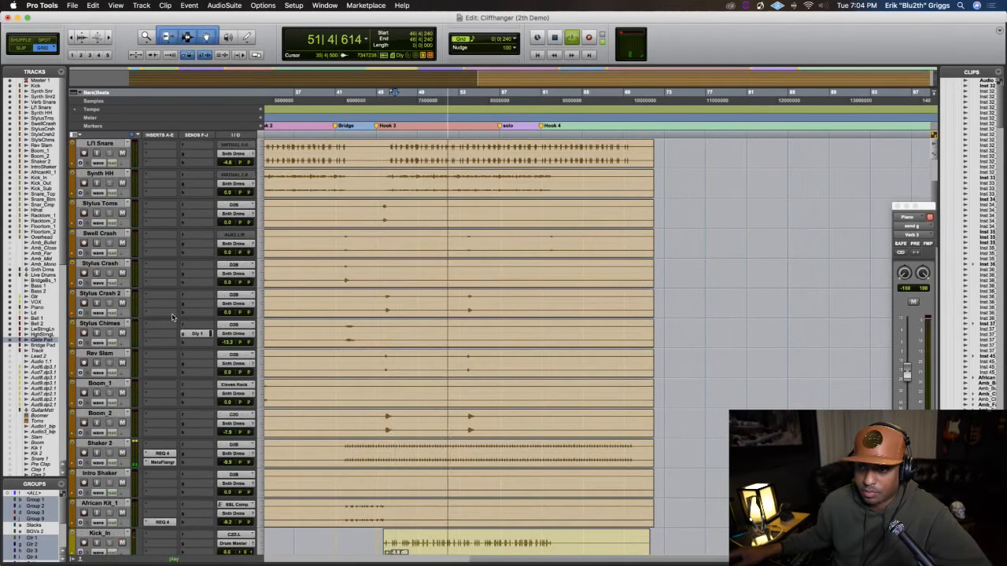
scroll(173, 317, "up", 3)
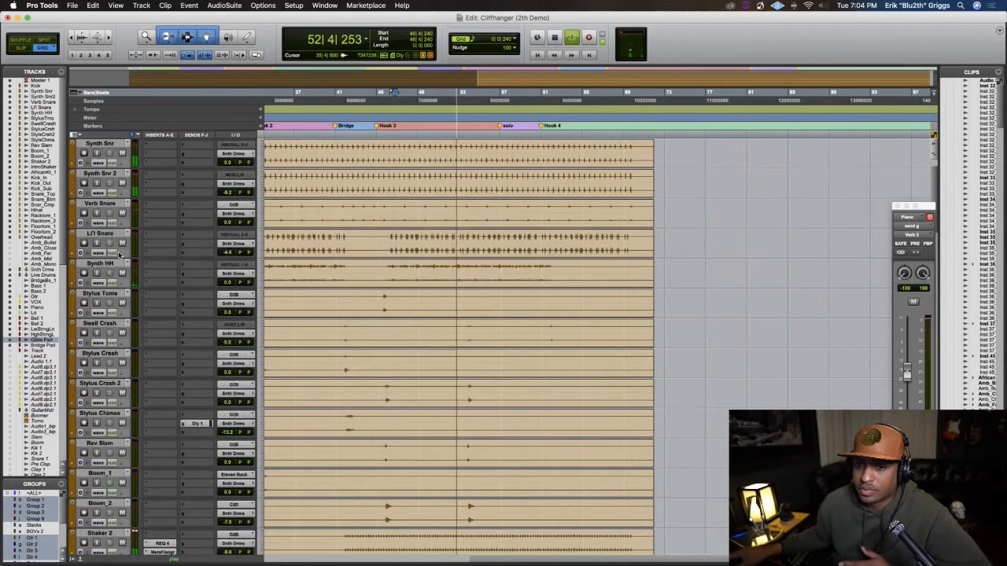
scroll(120, 255, "down", 10)
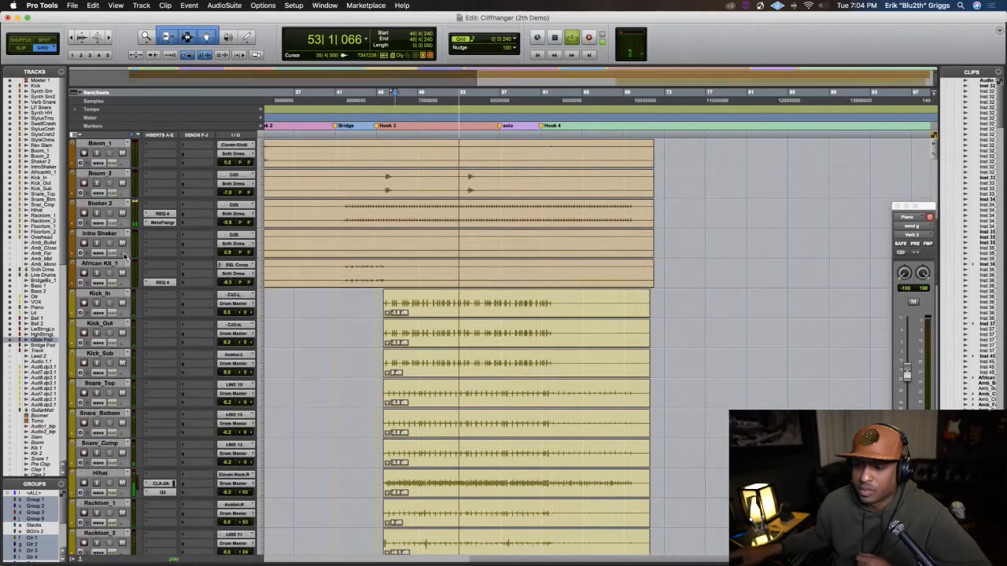
scroll(124, 255, "down", 15)
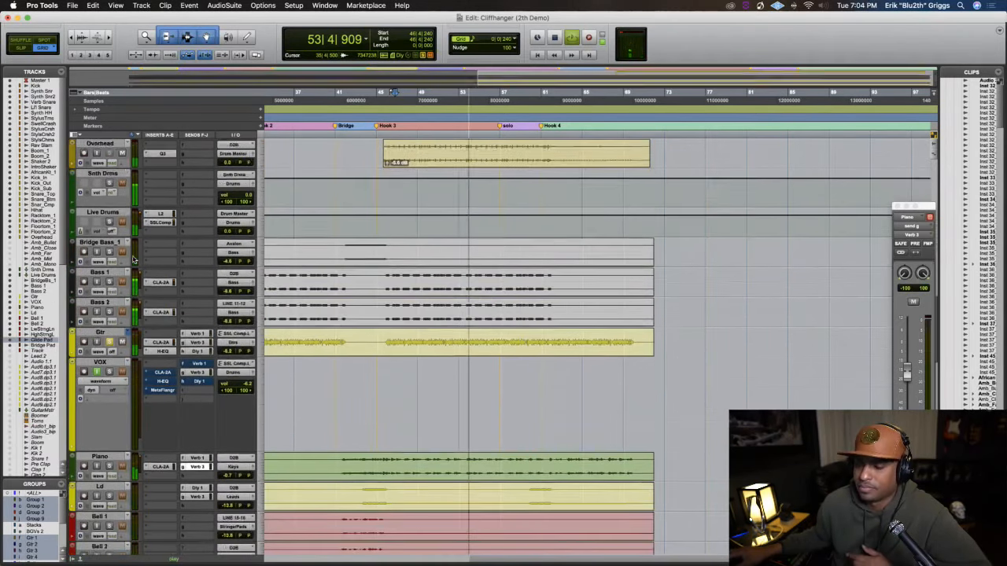
scroll(134, 260, "down", 5)
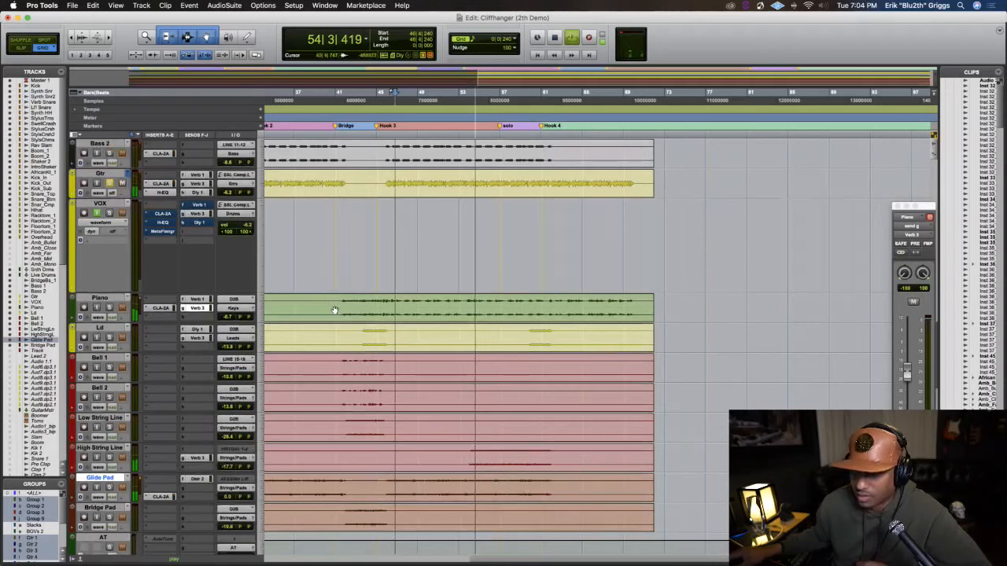
left_click(340, 310)
key("shift+s")
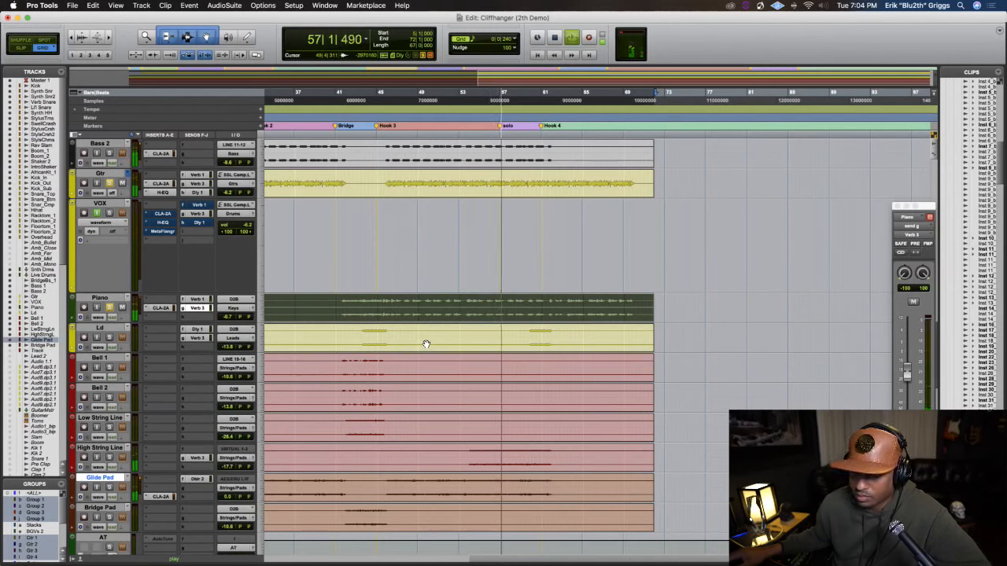
key("space")
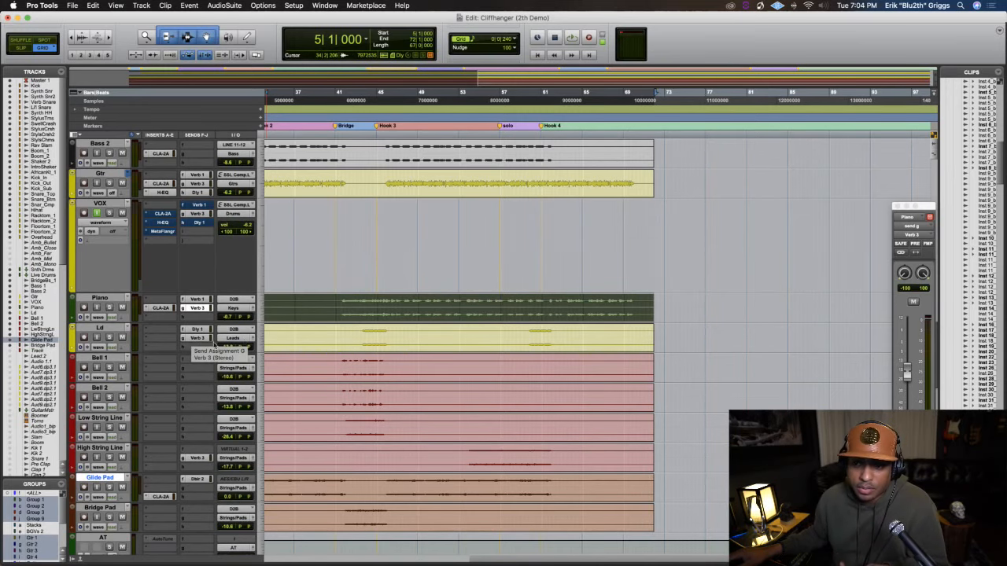
Select the full guitar clip together with its Gtr track in the song overview
key("super+bracketright")
key("super+bracketright")
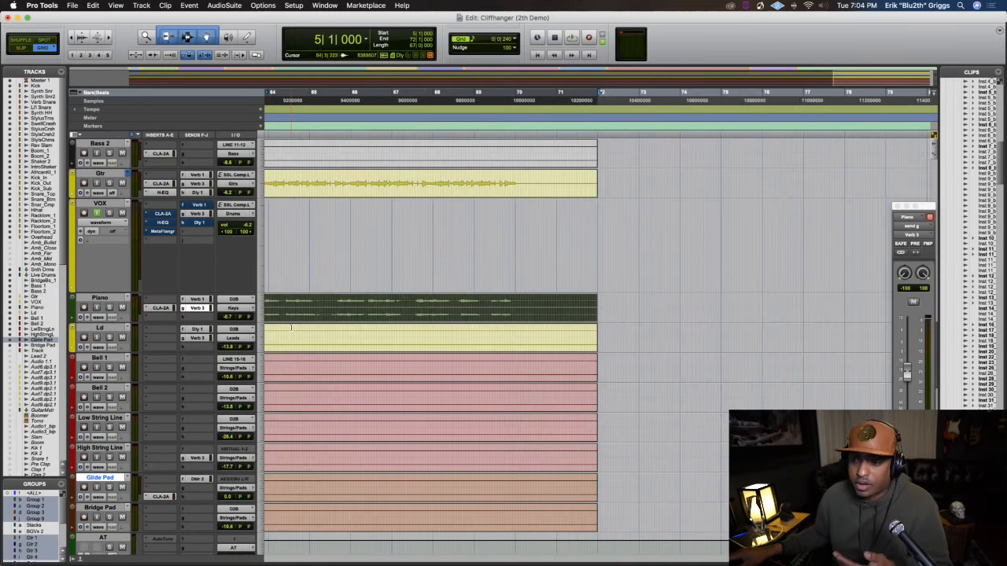
key("super+bracketright")
key("super+bracketleft")
key("super+bracketleft")
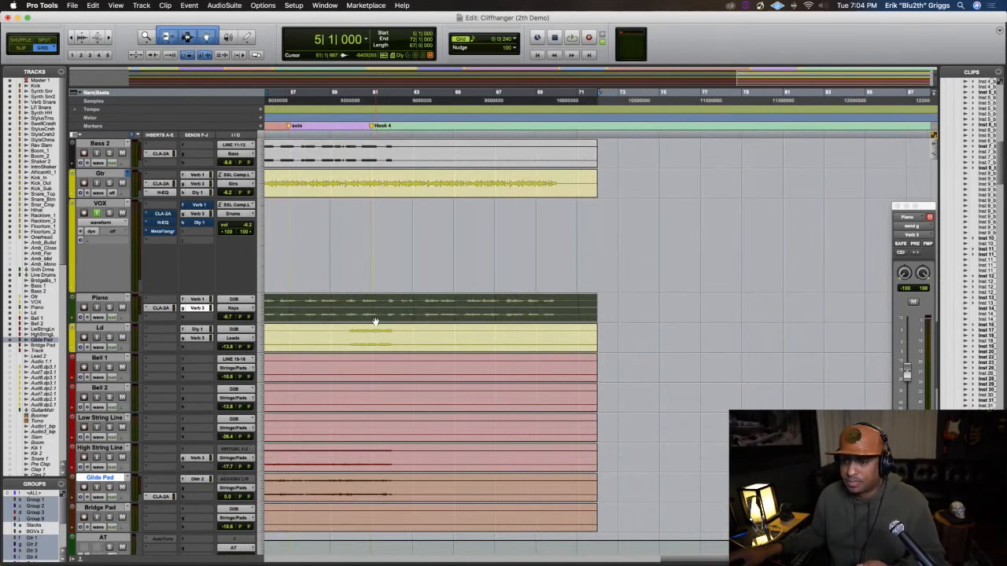
scroll(375, 321, "left", 10)
key("super+bracketleft")
key("super+bracketleft")
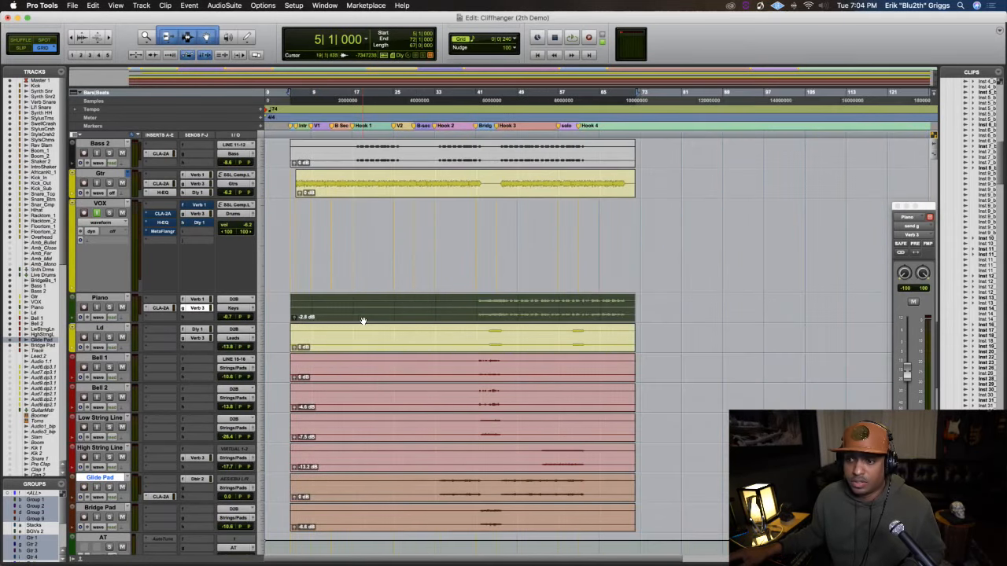
scroll(368, 321, "up", 4)
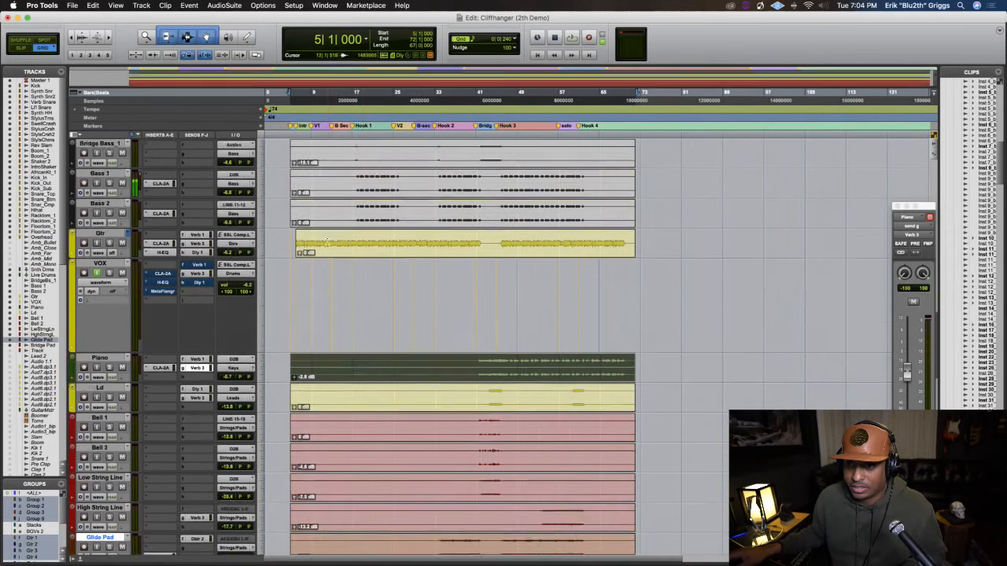
left_click(332, 287)
left_click(104, 266)
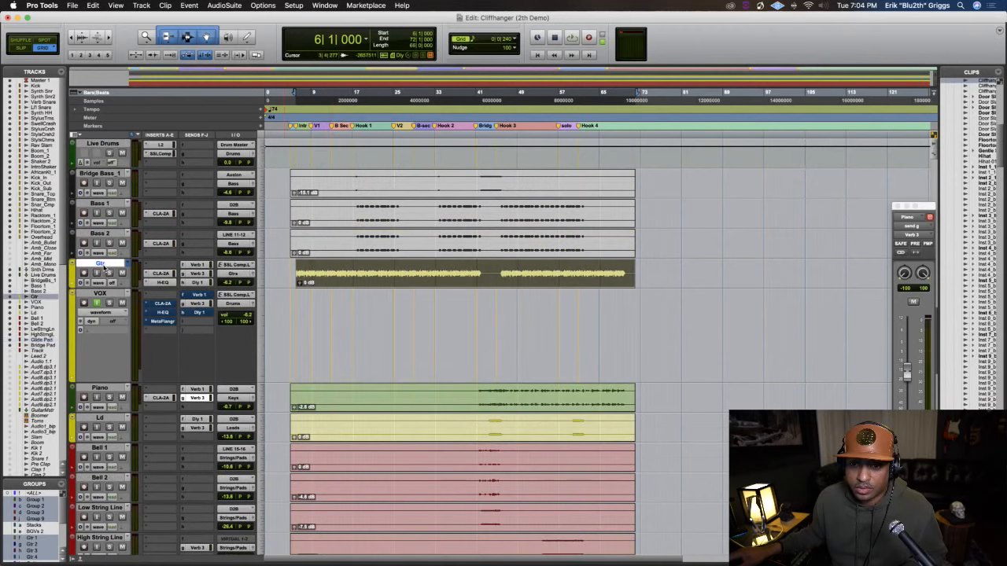
left_click(154, 266)
mouse_move(201, 265)
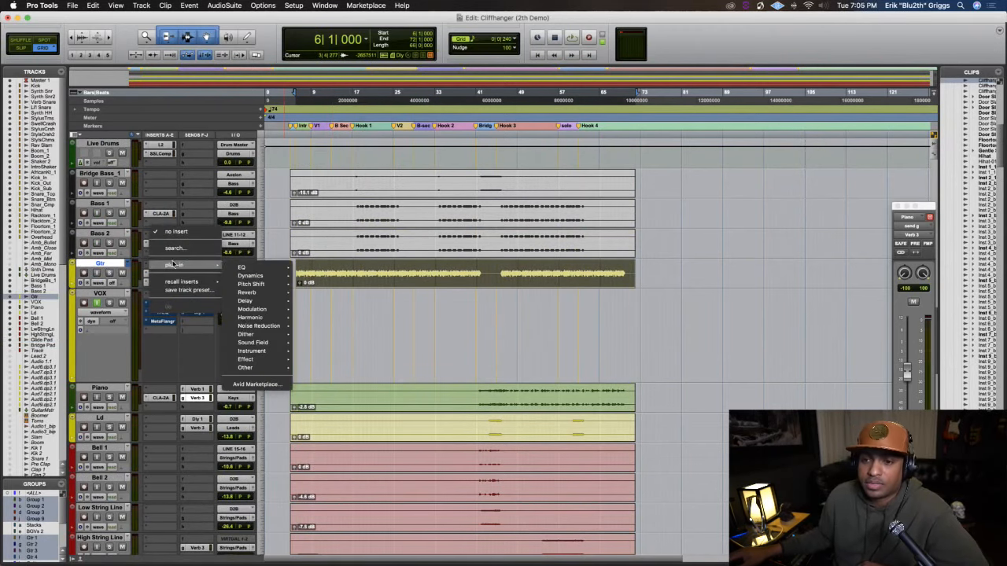
mouse_move(256, 269)
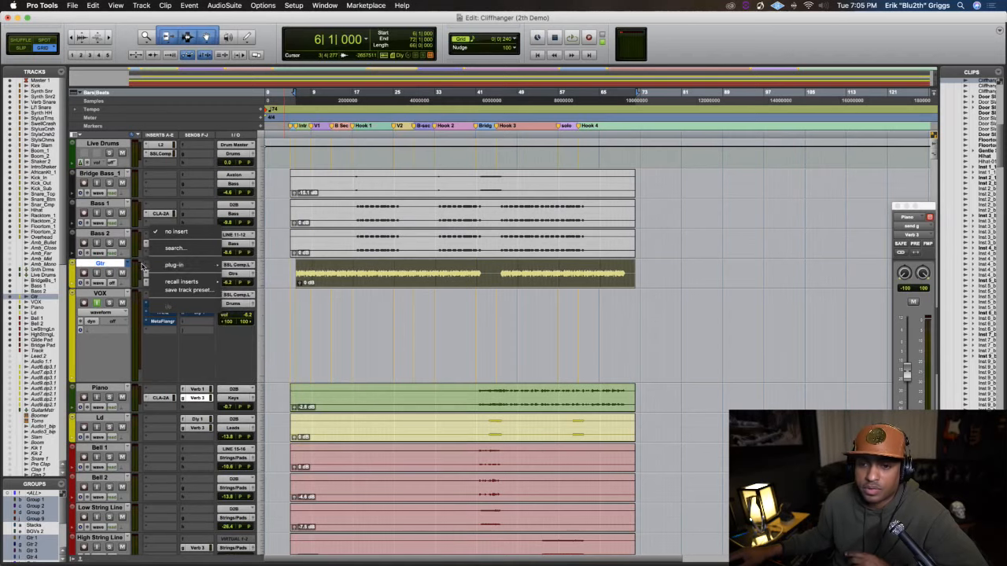
left_click(143, 268)
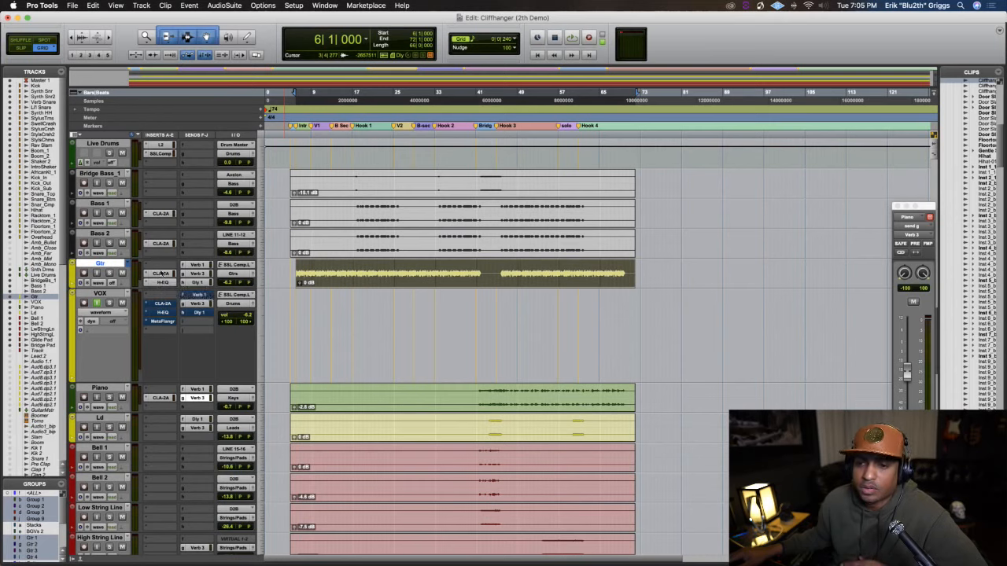
Increase the Gtr track's height to show all its inserts, and inspect its CLA-2A compressor
left_click_drag(161, 292, 166, 323)
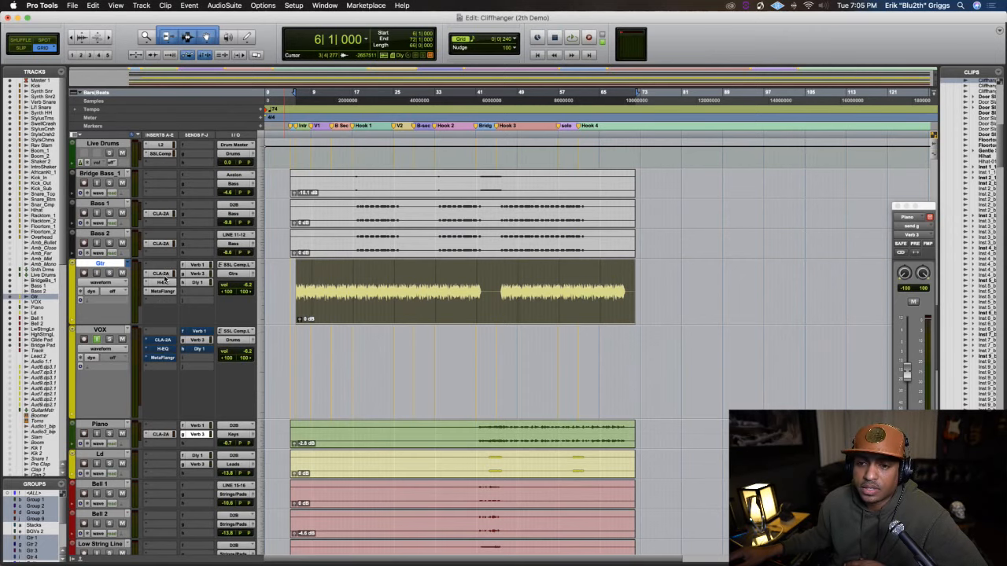
left_click(159, 274)
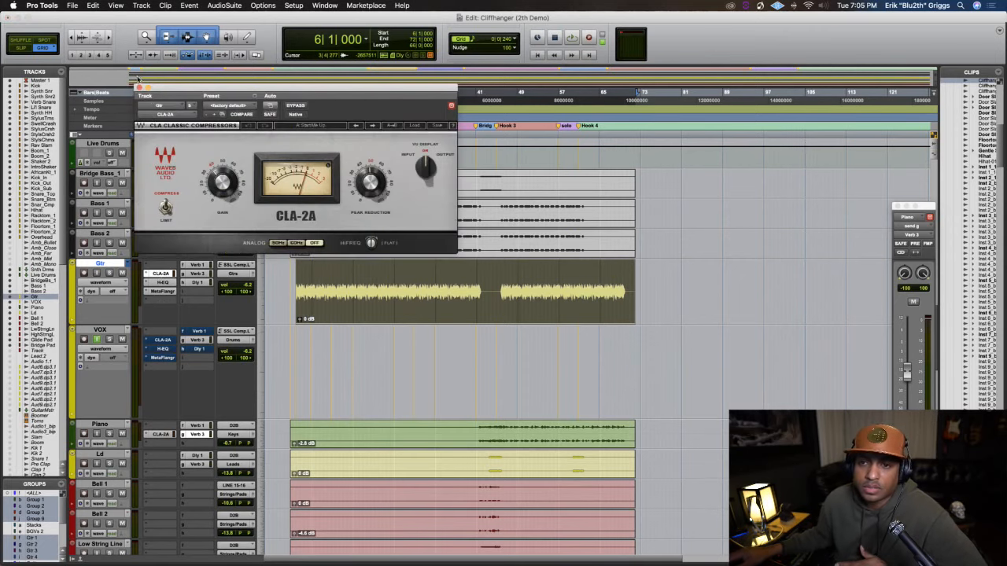
left_click(139, 88)
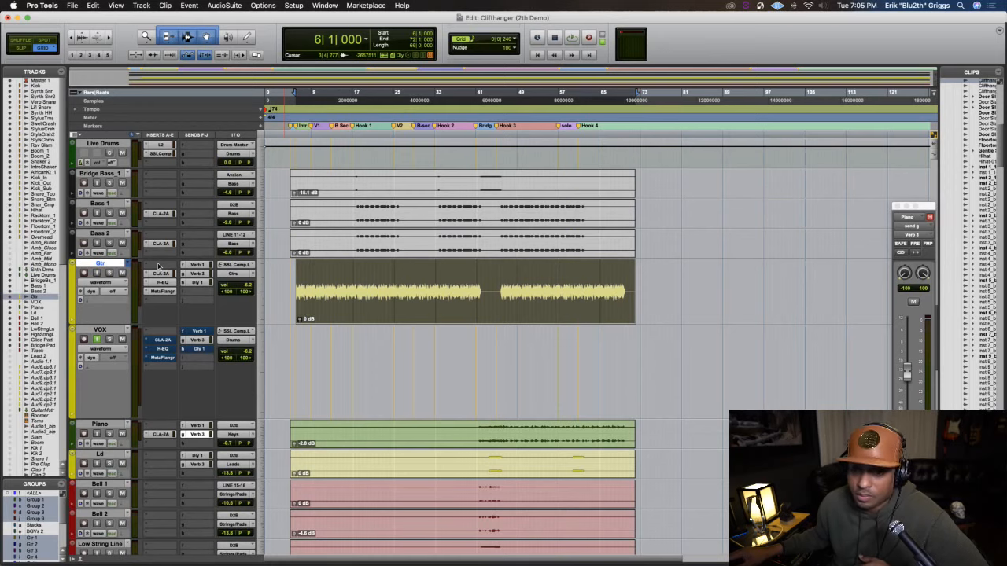
Insert the mono Melodyne plug-in in the empty first insert slot of the Gtr track, ahead of CLA-2A
left_click(157, 267)
mouse_move(157, 267)
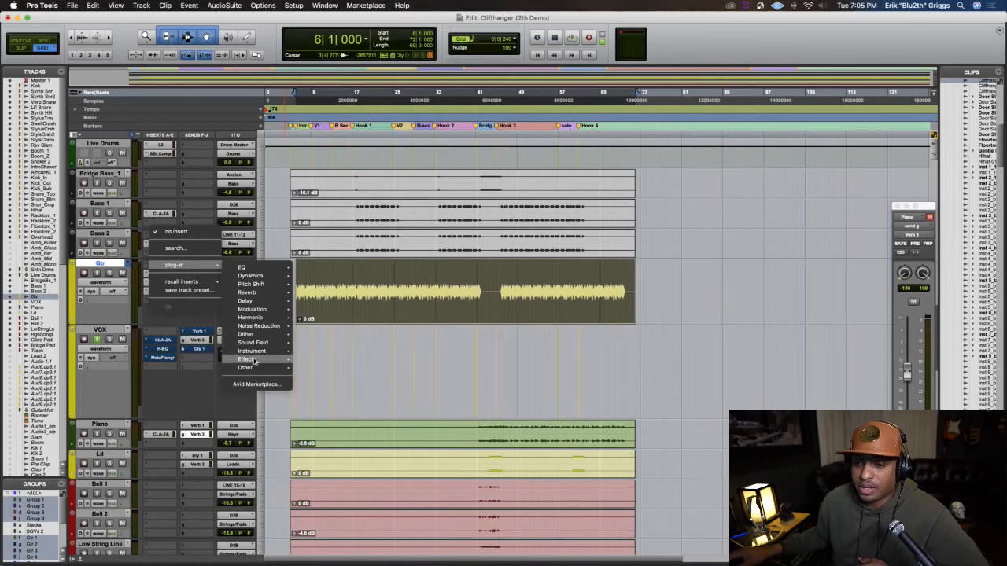
mouse_move(253, 371)
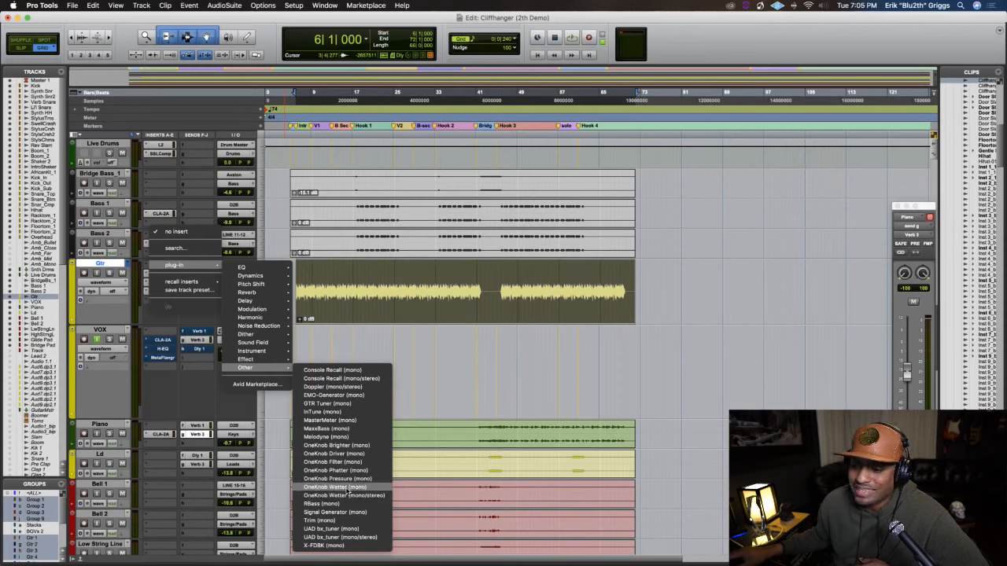
left_click(340, 437)
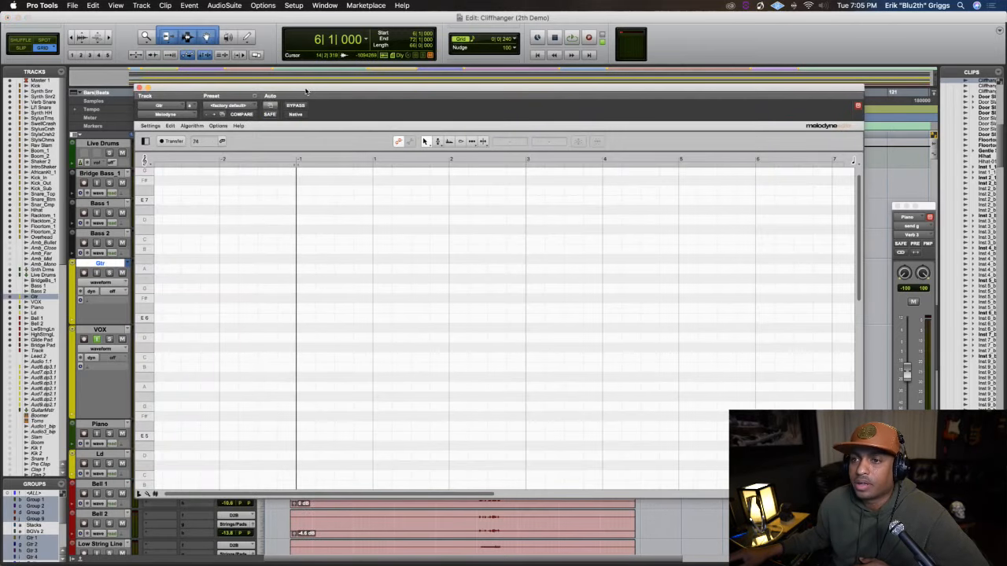
Set the song's playback start to bar 5, just before the guitar clip begins
left_click_drag(307, 92, 258, 73)
scroll(354, 278, "down", 10)
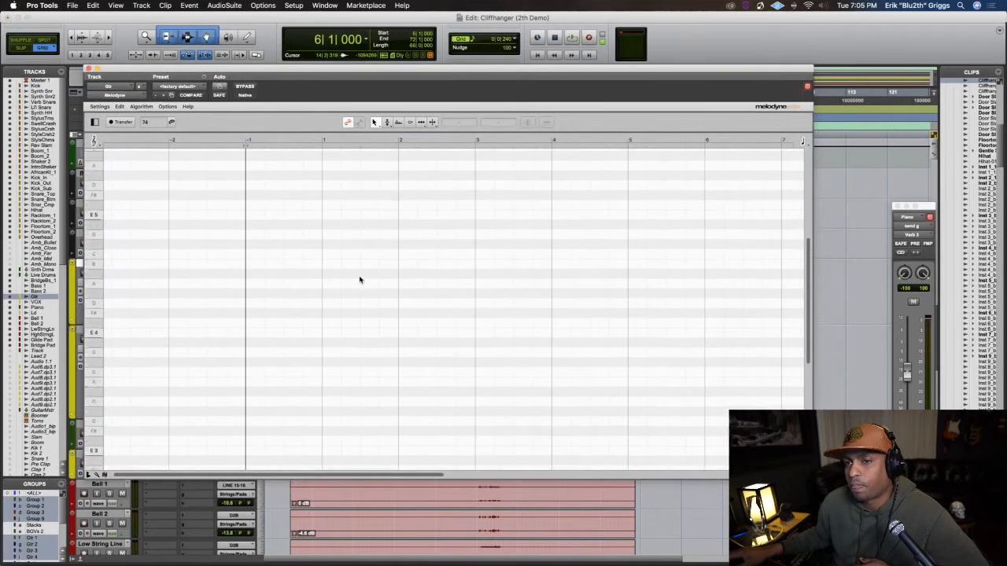
scroll(330, 236, "up", 8)
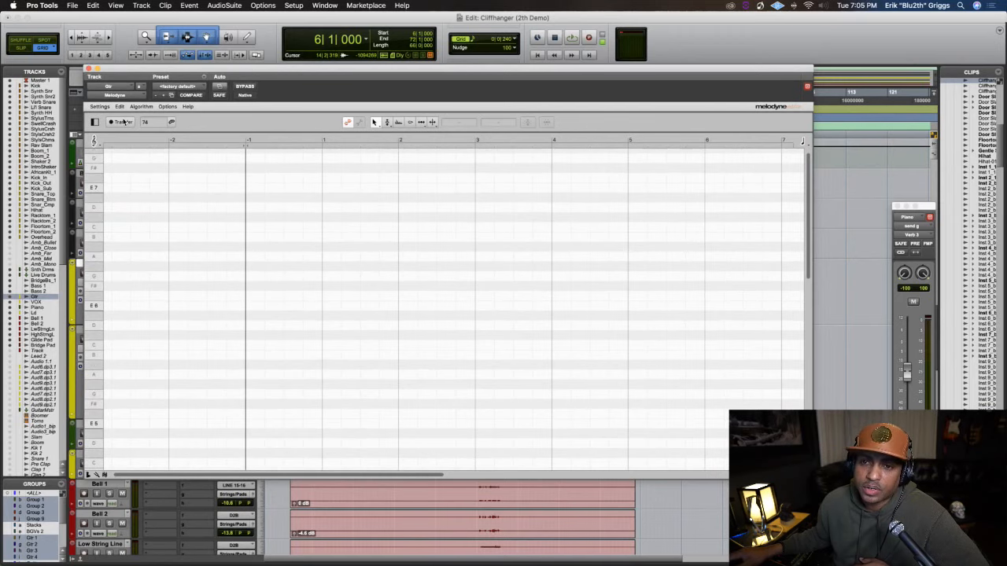
mouse_move(121, 71)
left_mouse_down()
mouse_move(222, 100)
mouse_move(127, 85)
left_mouse_up()
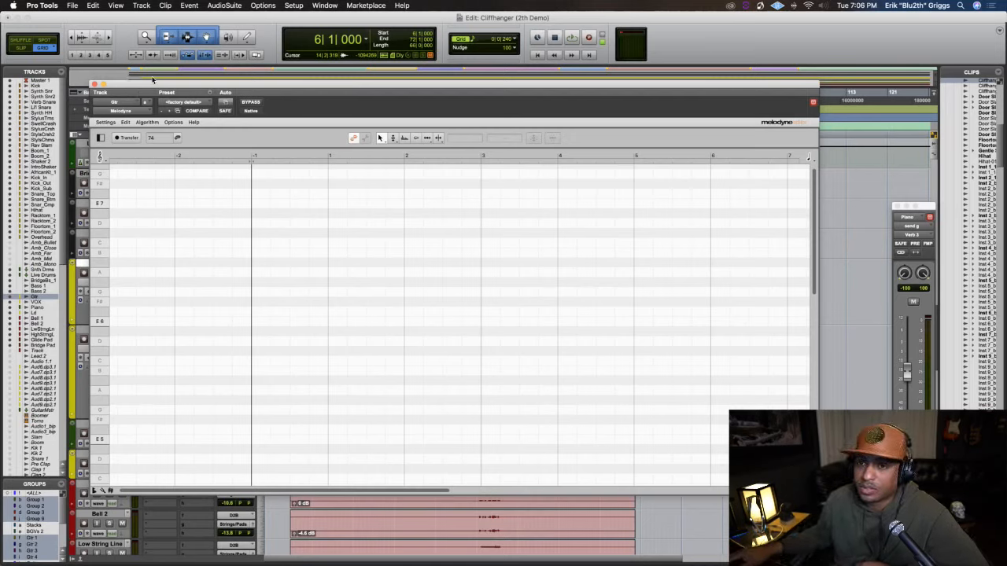
left_click_drag(152, 80, 419, 144)
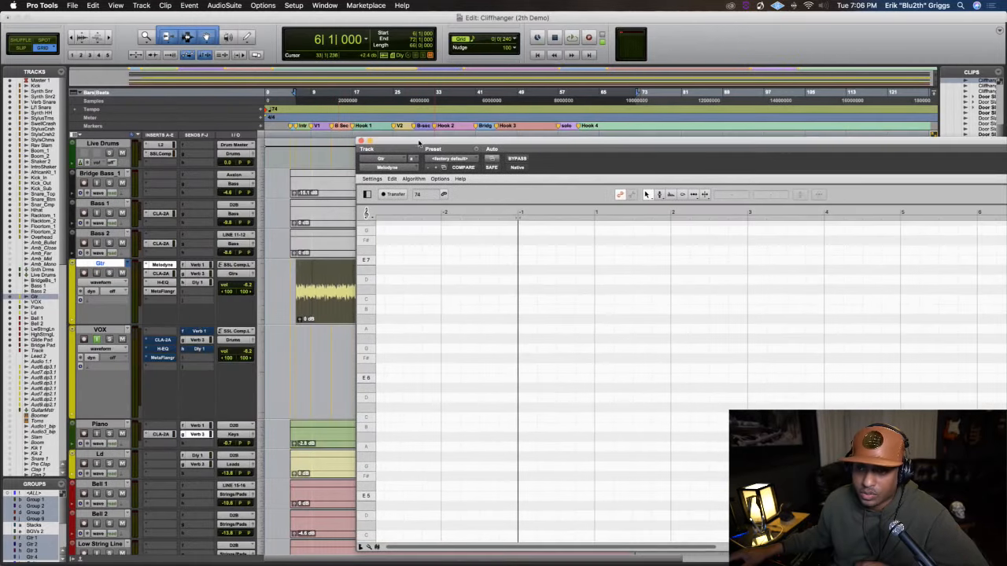
left_click(290, 101)
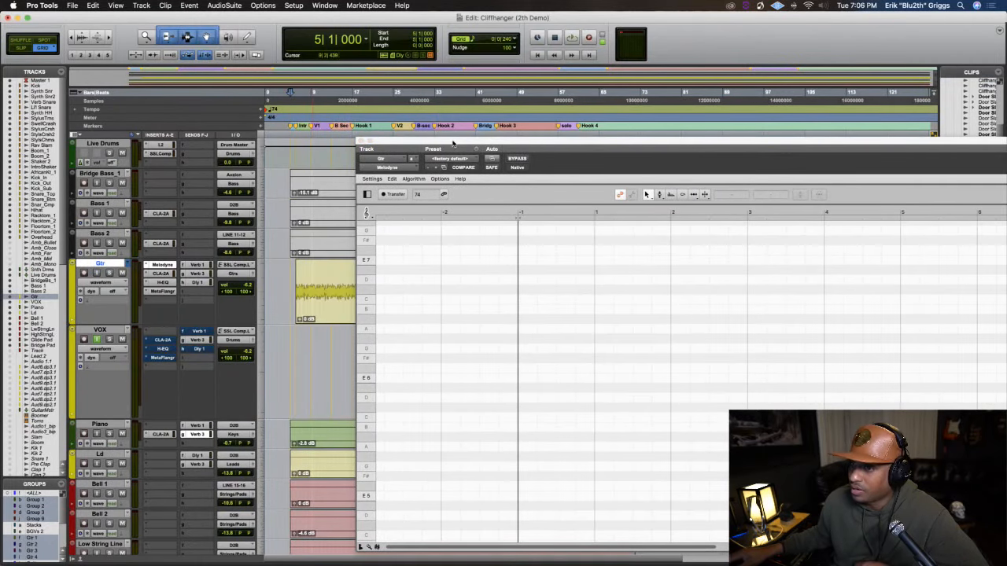
left_click_drag(454, 144, 197, 90)
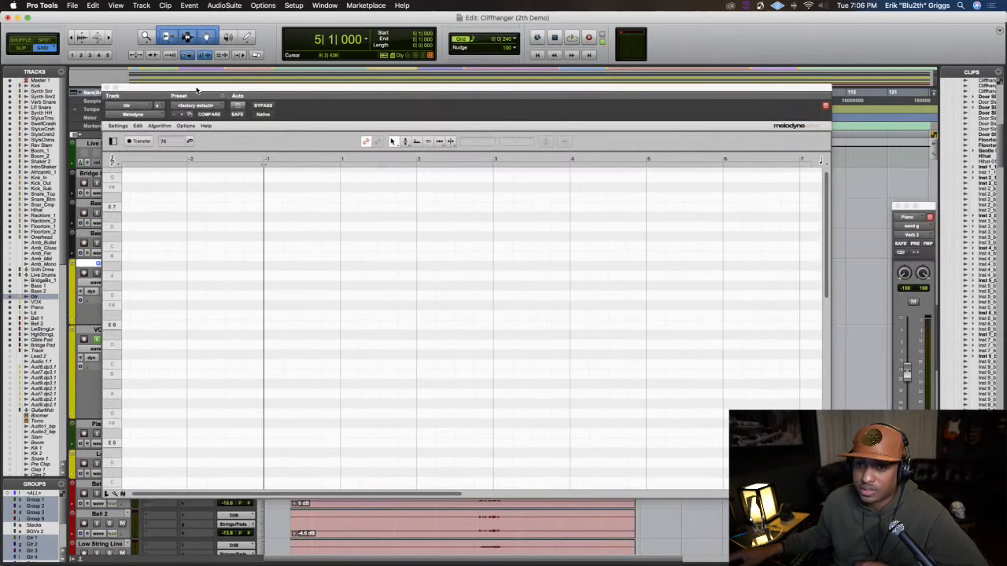
Arm Transfer in Melodyne and play the song from bar 5 to capture the guitar track
left_click(147, 141)
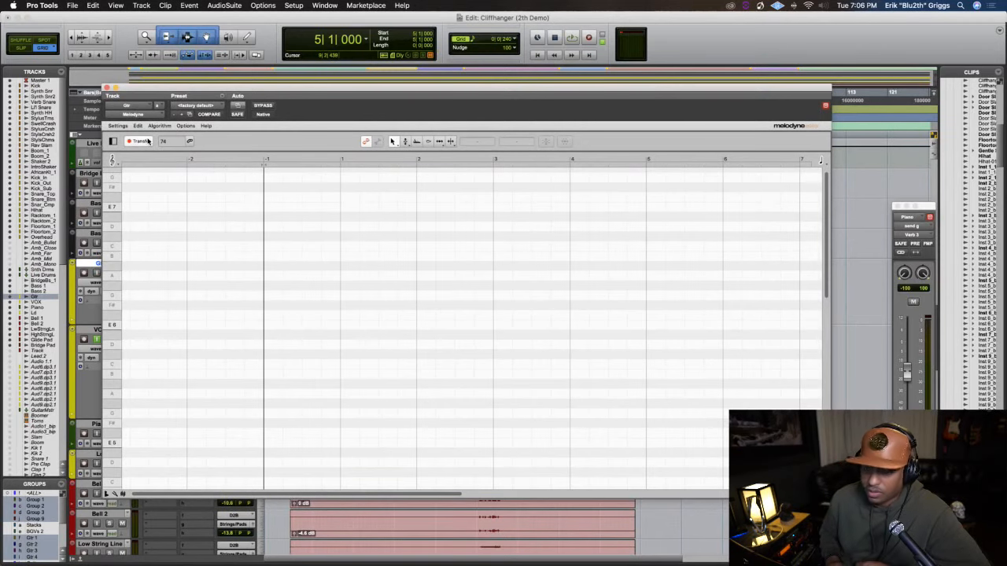
key("space")
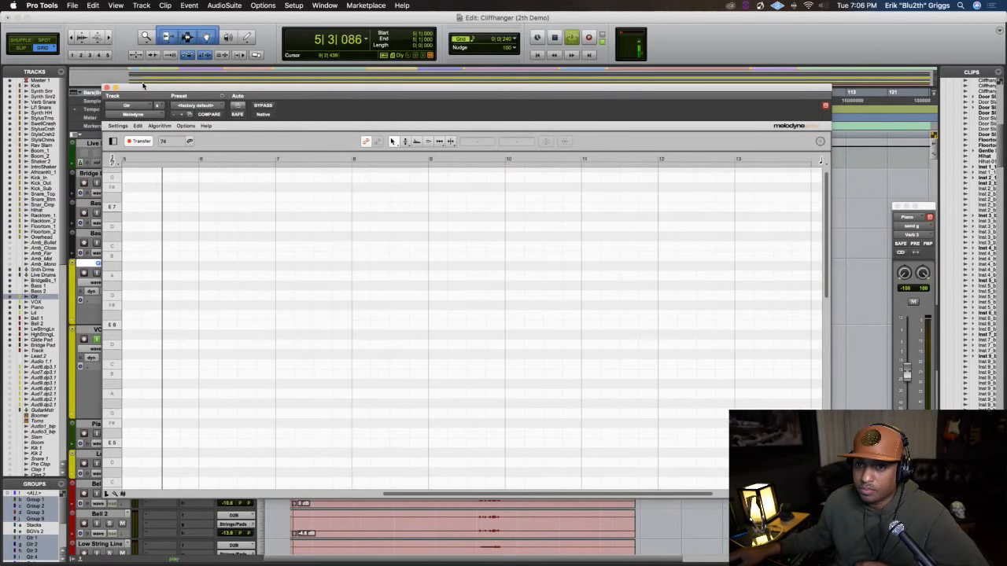
left_click_drag(140, 89, 166, 93)
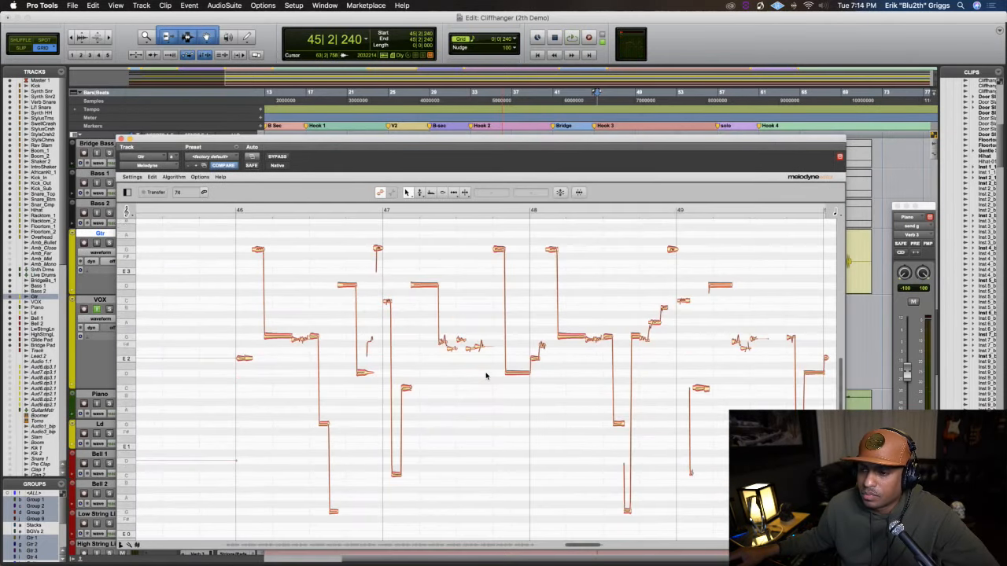
Set Melodyne's default detection algorithm to Automatic
left_click(203, 177)
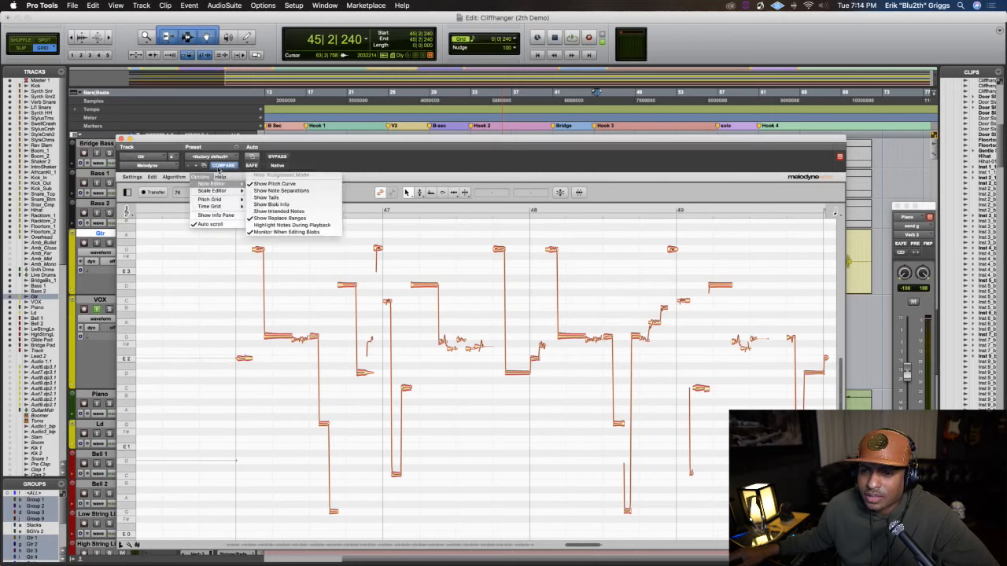
mouse_move(221, 176)
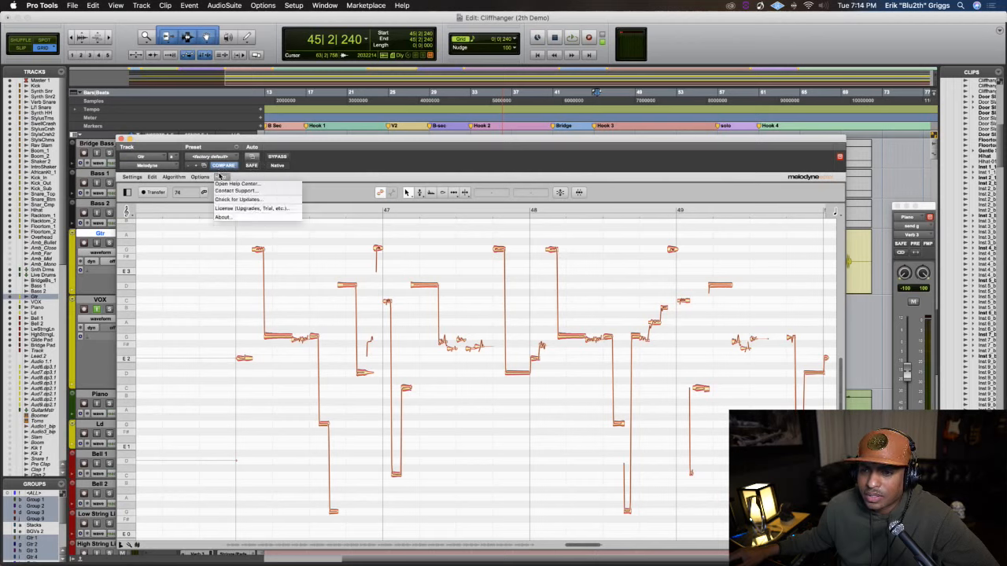
left_click(152, 177)
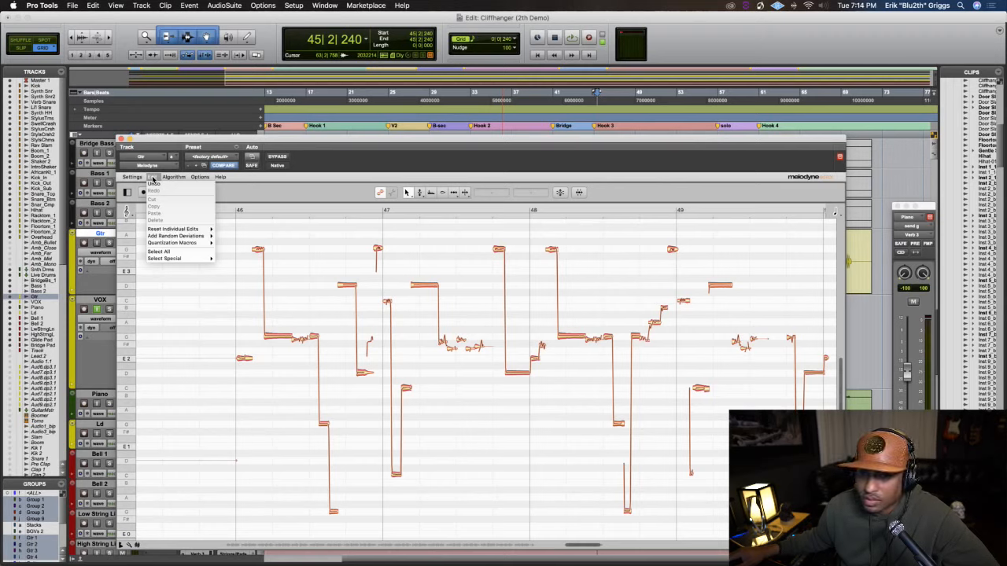
mouse_move(169, 180)
mouse_move(188, 221)
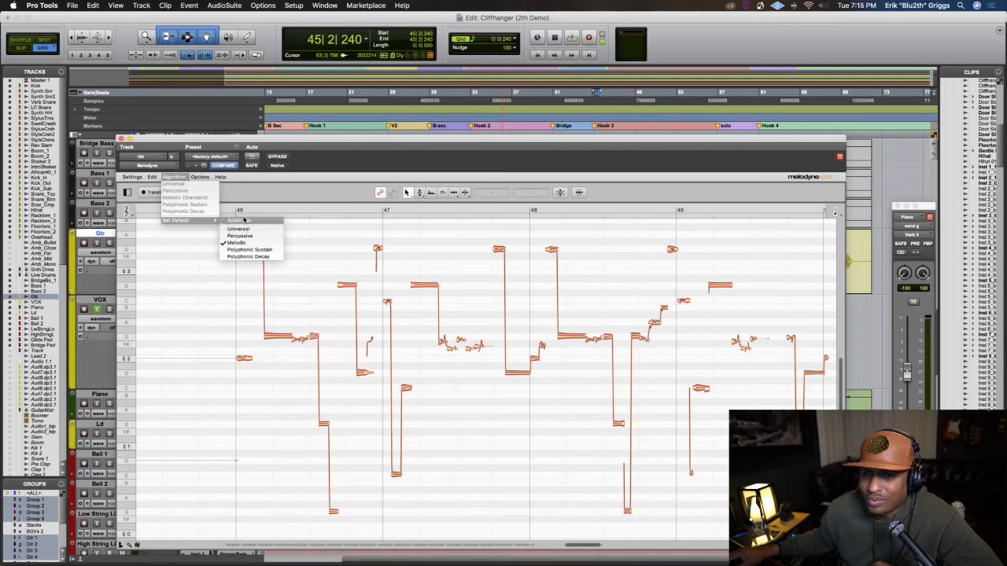
left_click(243, 221)
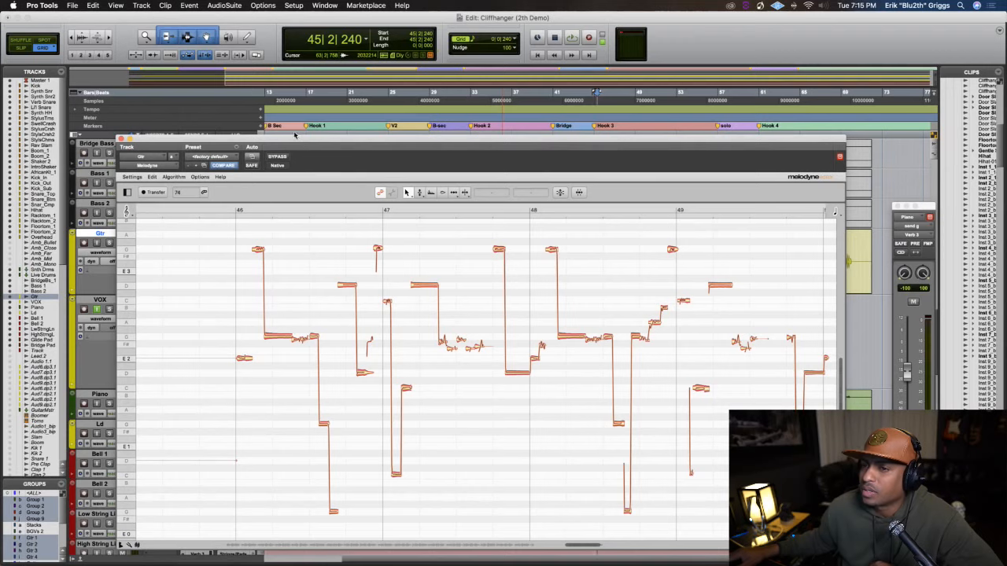
Close Melodyne, select the full guitar clip on the Gtr track, and briefly check playback from its start
left_click_drag(295, 135, 327, 189)
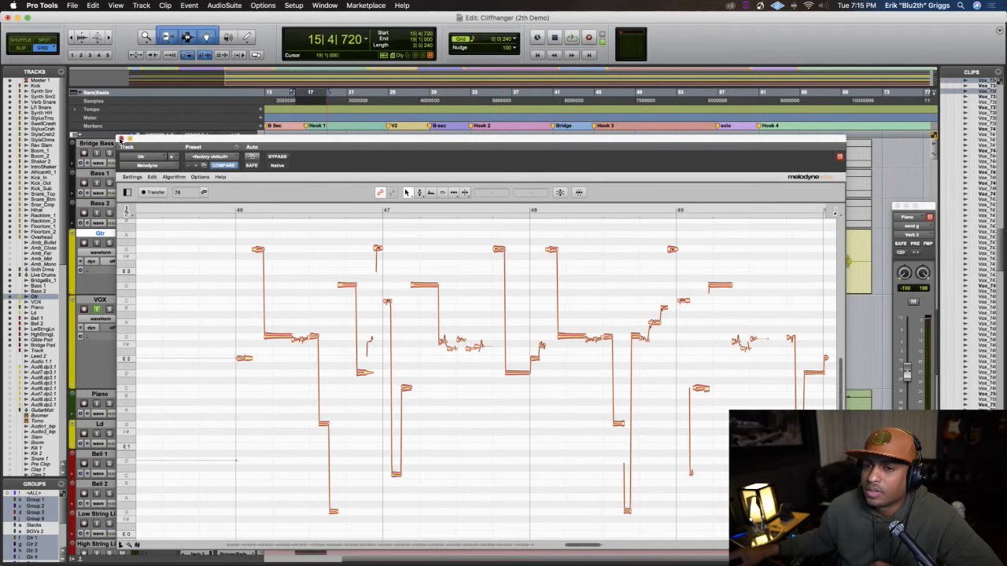
left_click(119, 139)
left_click(315, 290)
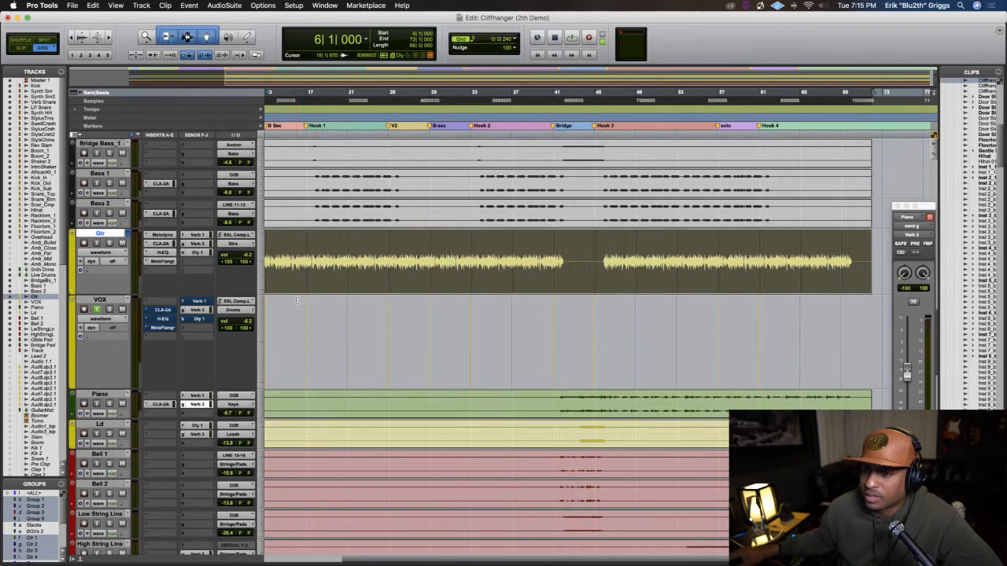
scroll(391, 194, "down", 2)
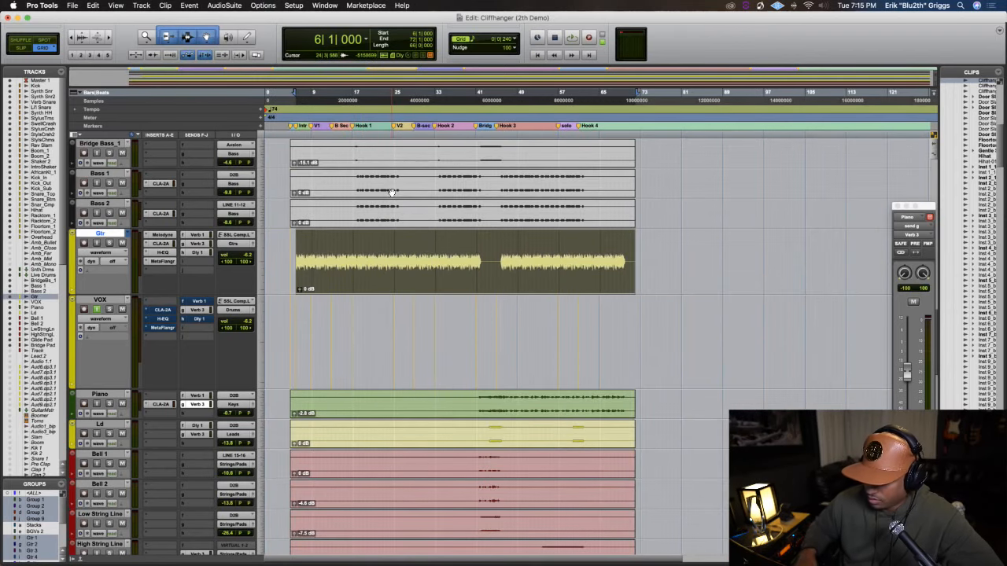
key("space")
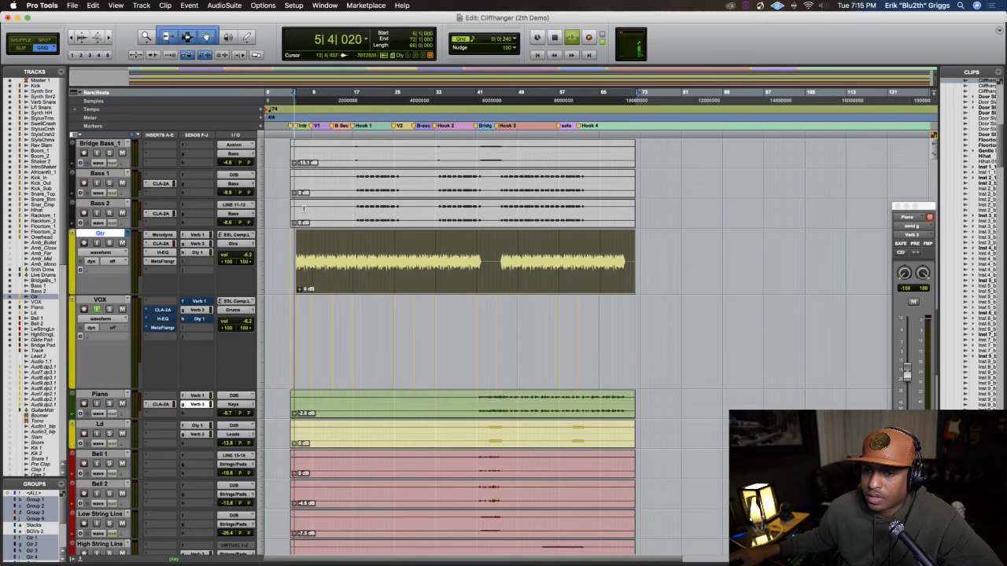
key("space")
Reopen Melodyne on the Gtr track and transfer the opening bars of the guitar into it
left_click(162, 236)
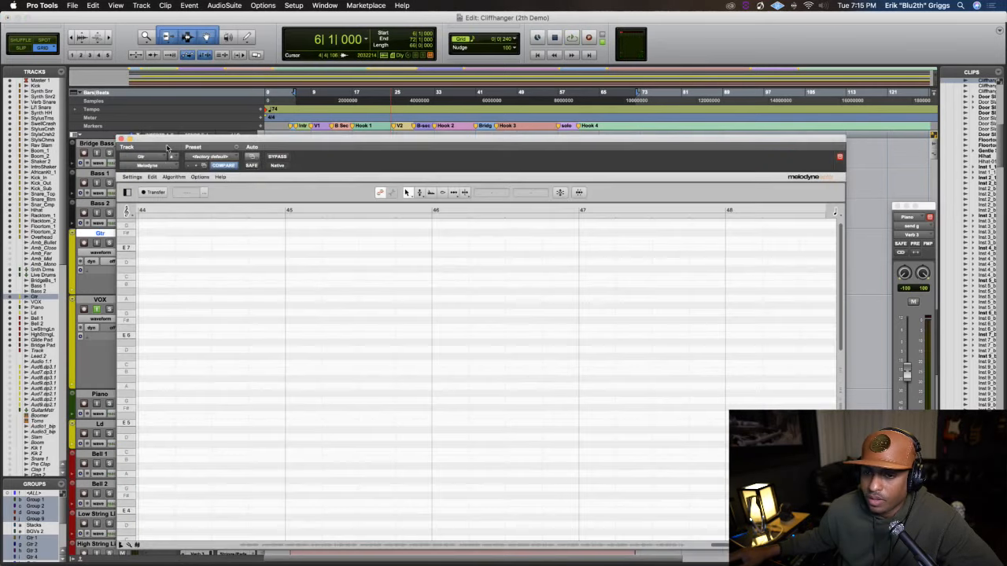
key("space")
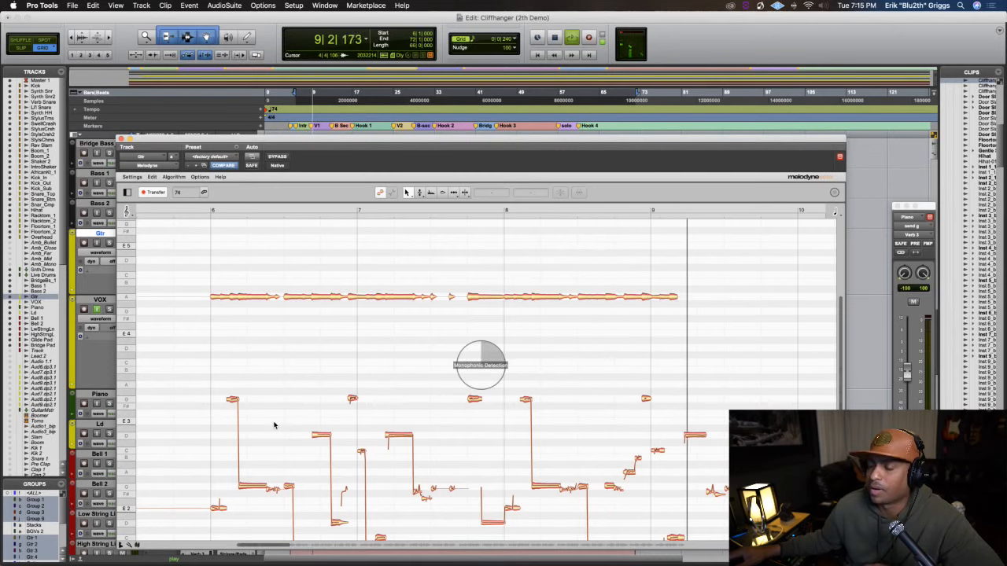
key("space")
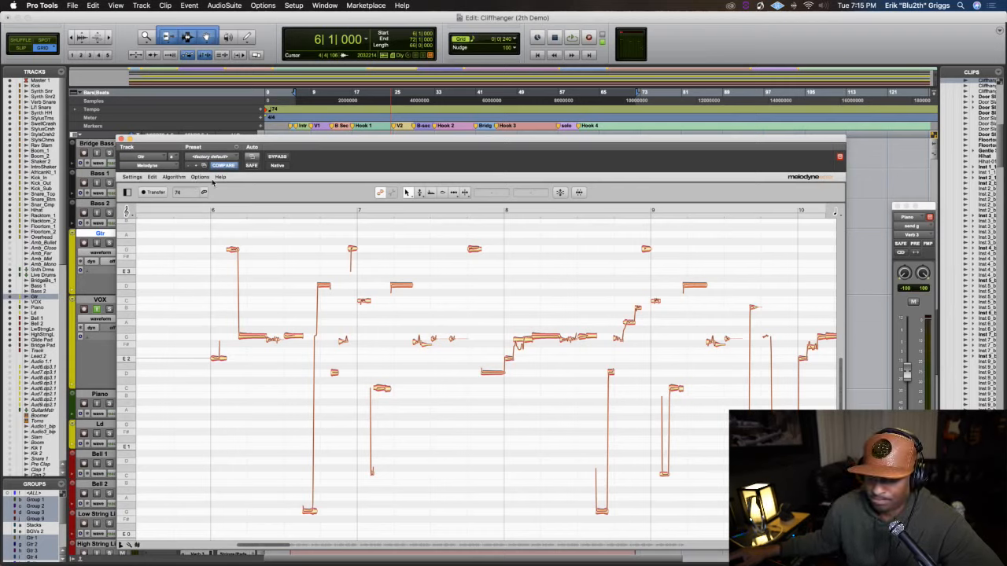
Set Melodyne's default algorithm to Polyphonic Sustain and transfer the guitar clip again from bar 6 to its end
left_click(172, 177)
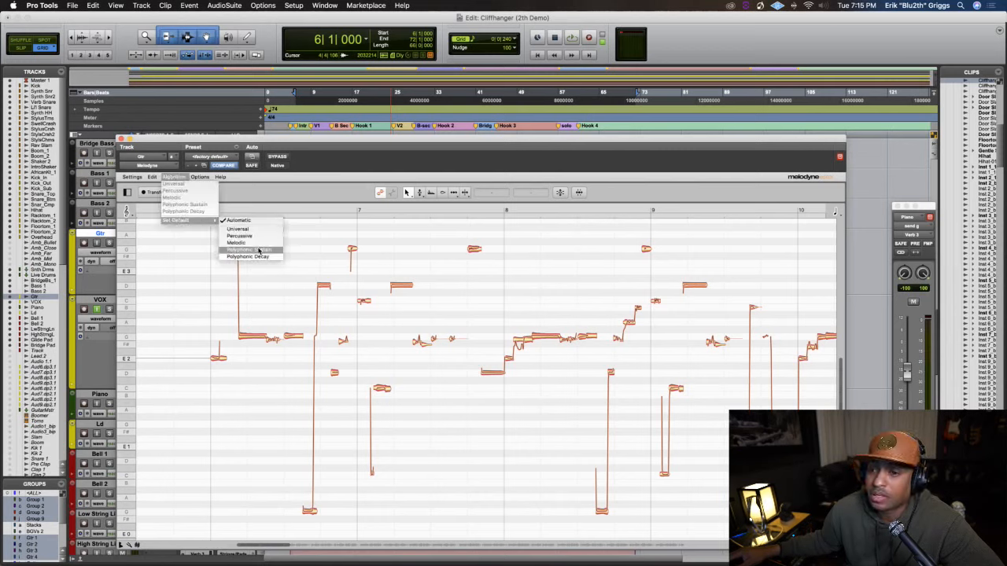
left_click(258, 250)
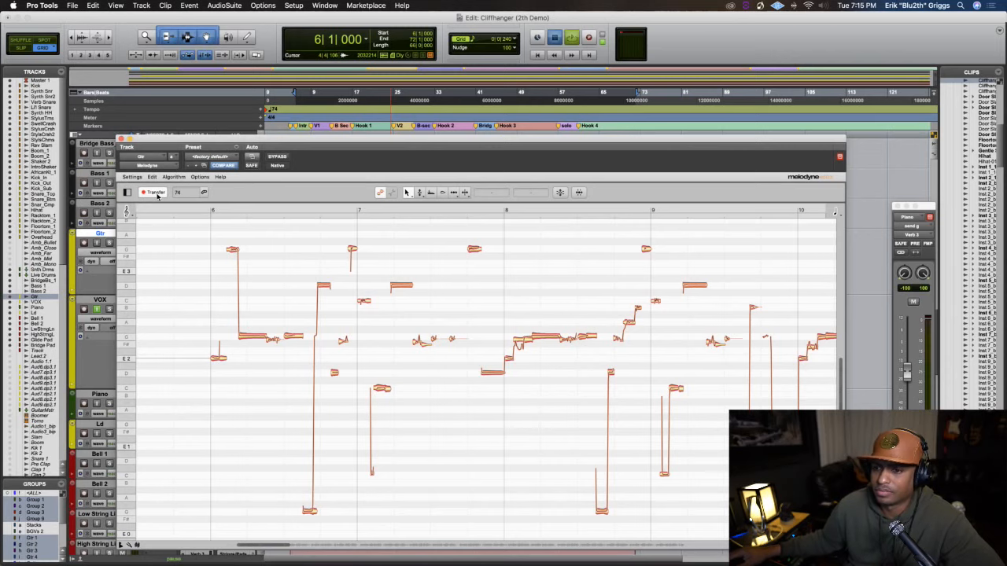
key("space")
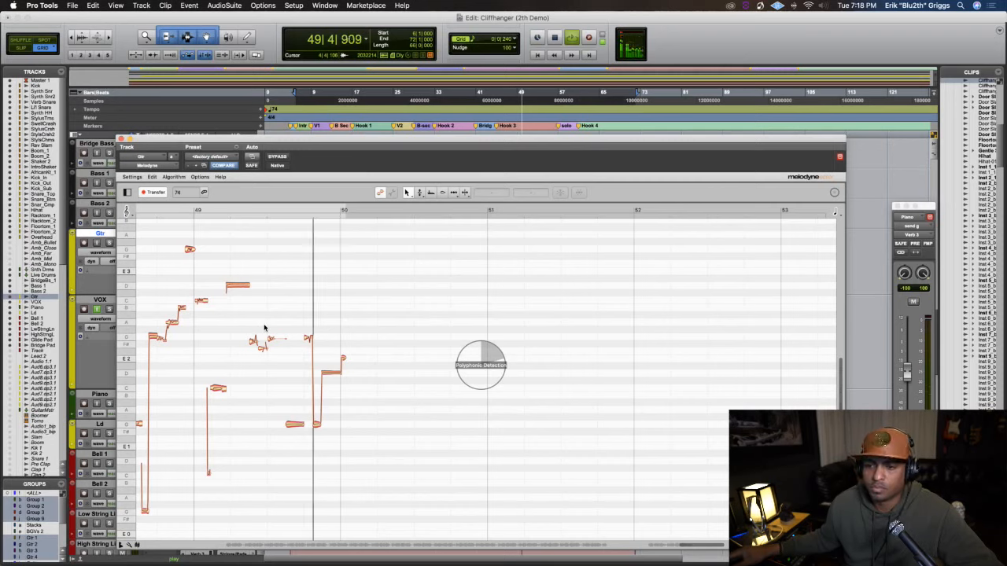
scroll(276, 322, "up", 10)
scroll(277, 324, "down", 7)
scroll(277, 324, "up", 3)
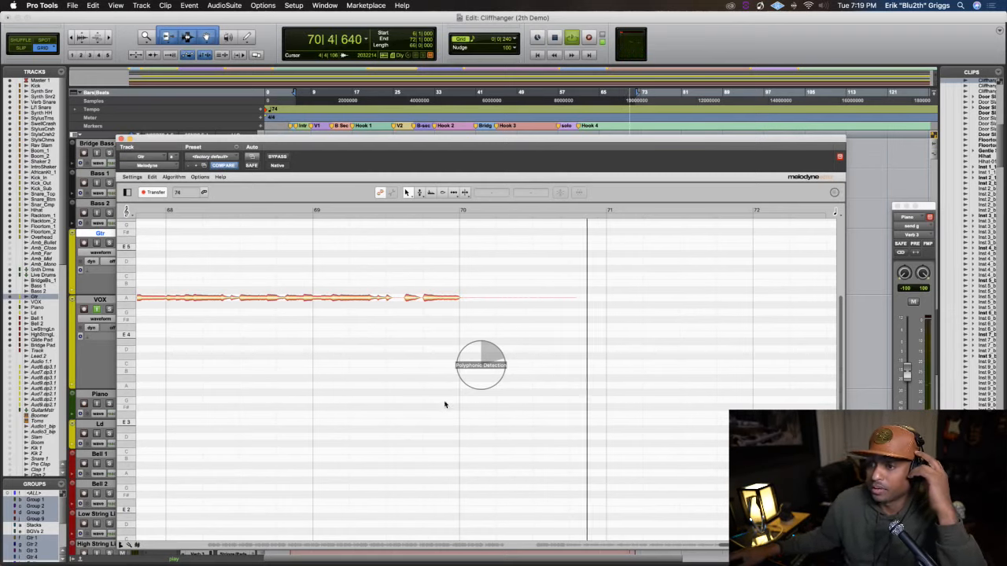
key("space")
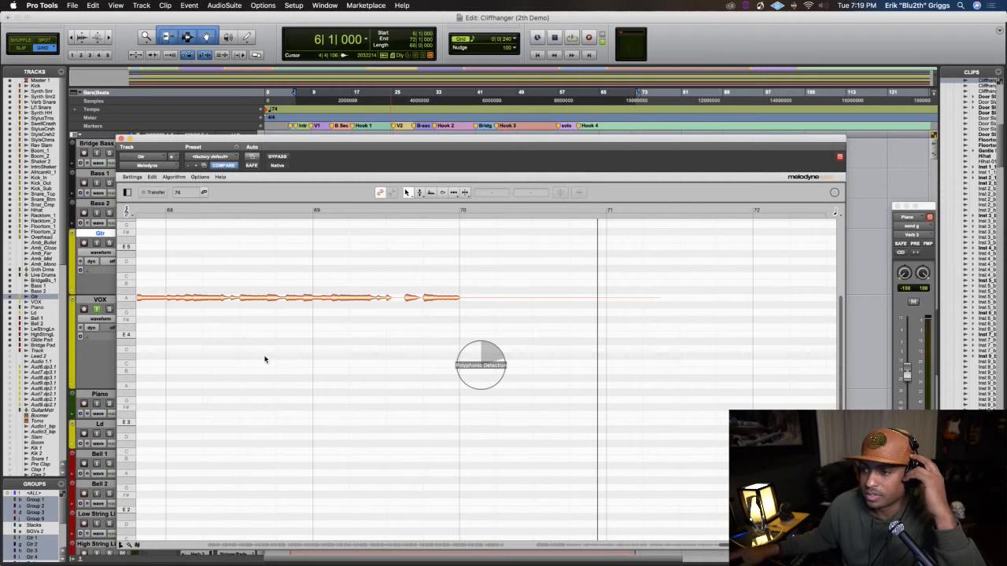
Examine the detected guitar notes in Melodyne, first across the whole last section and again closely from bar 46
left_click_drag(149, 140, 150, 58)
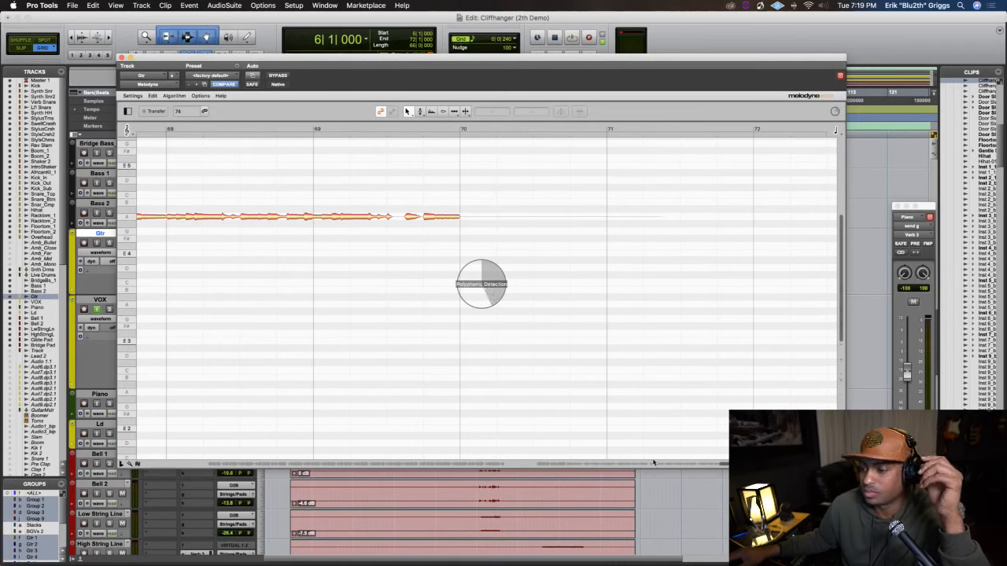
left_click_drag(722, 468, 524, 464)
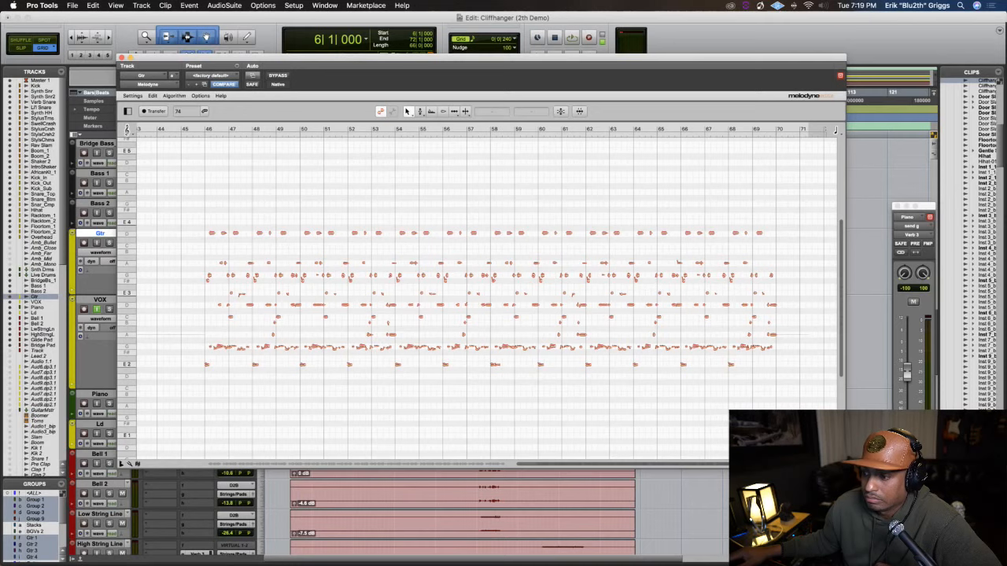
left_click_drag(735, 464, 548, 465)
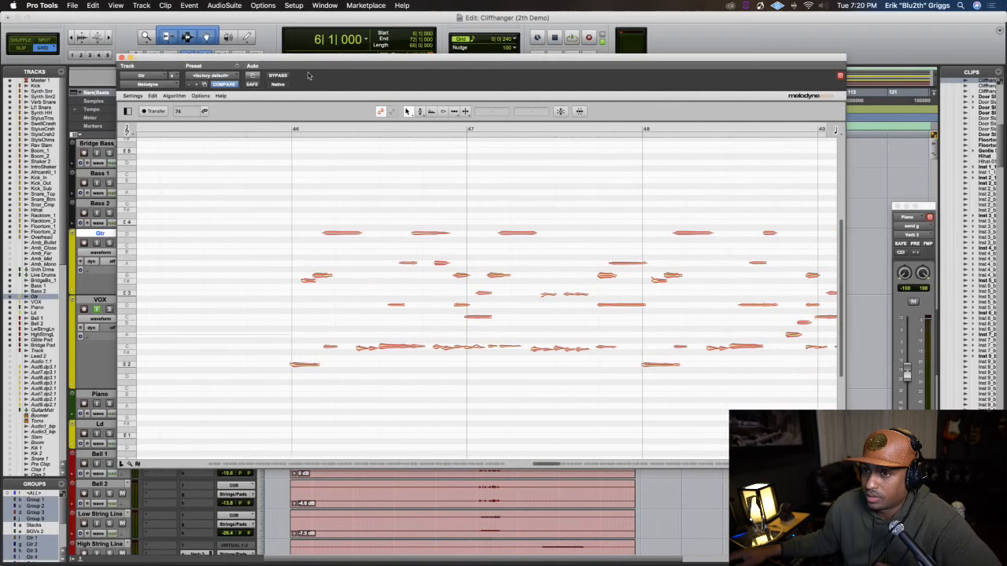
Solo the Gtr track and play it from bar 6 to hear the notes transferred to Melodyne, and stop playback
left_click_drag(303, 61, 394, 308)
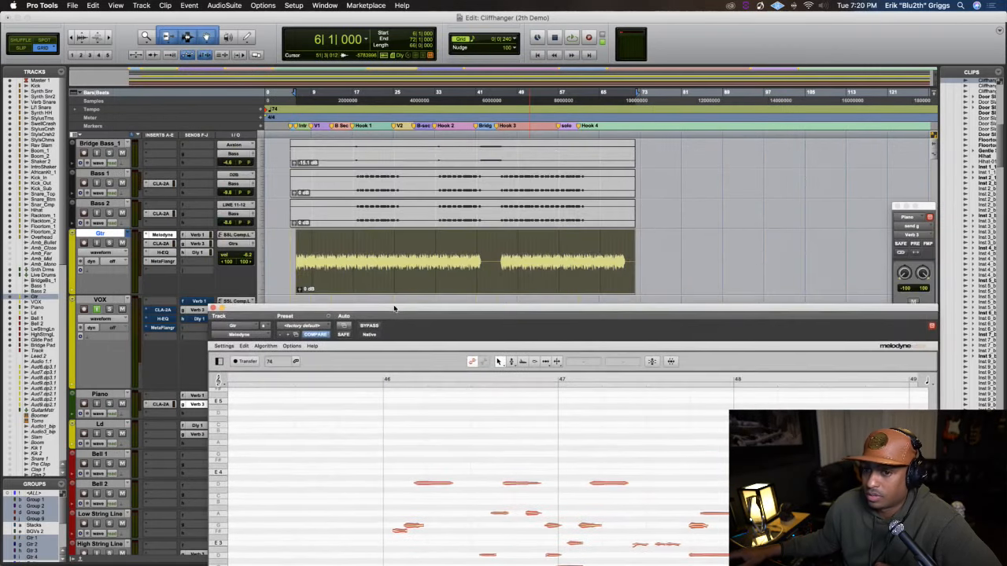
left_click(110, 243)
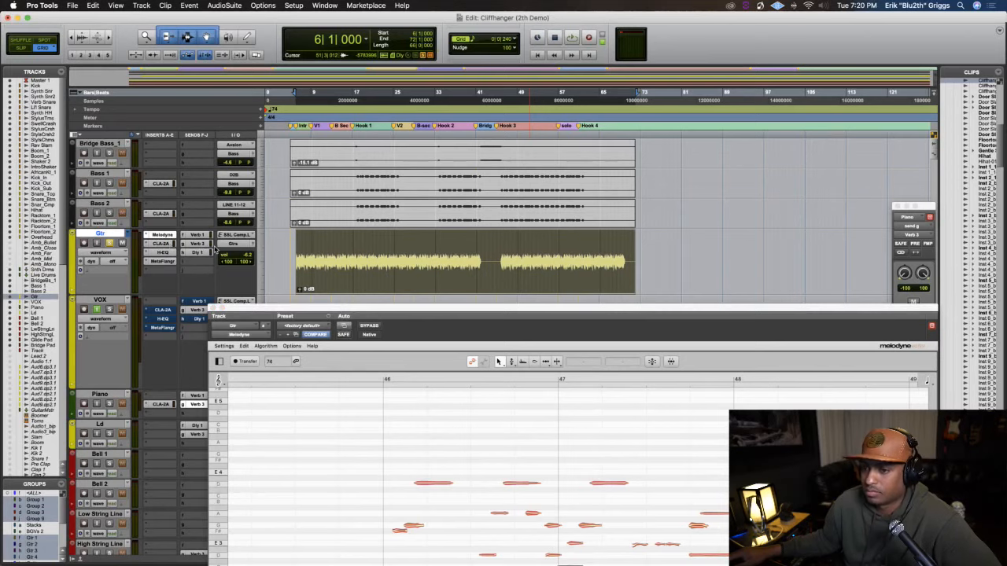
key("space")
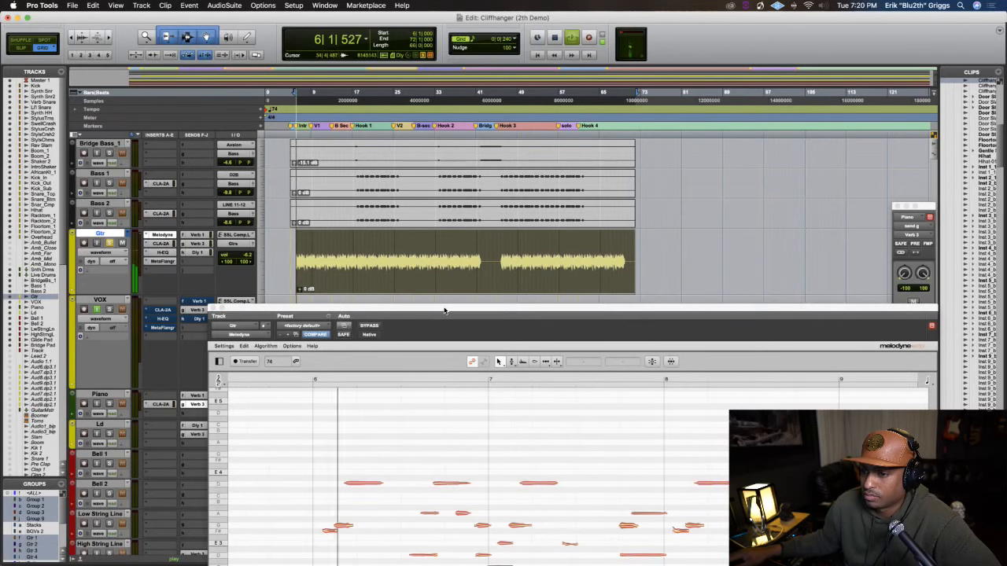
left_click_drag(443, 303, 383, 125)
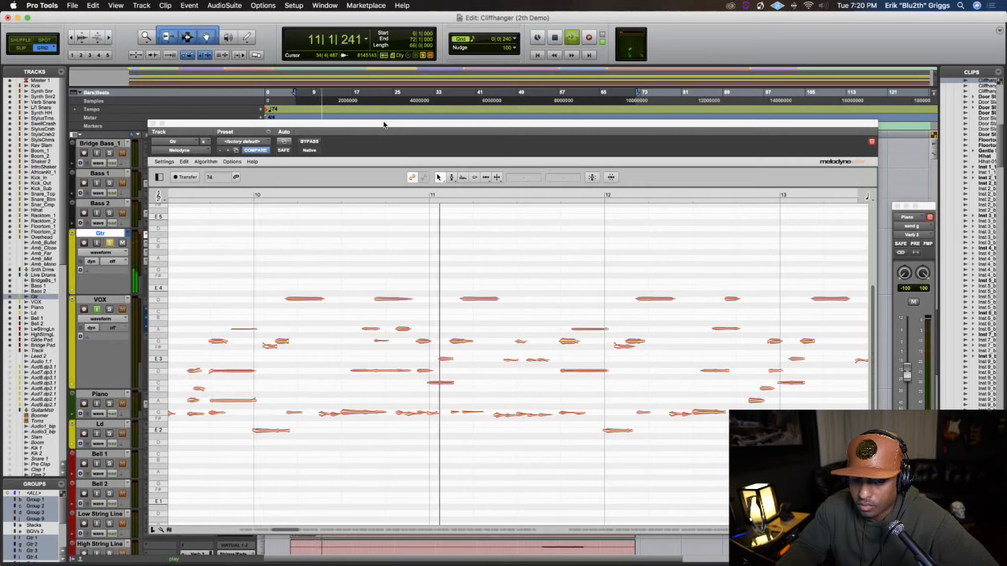
key("space")
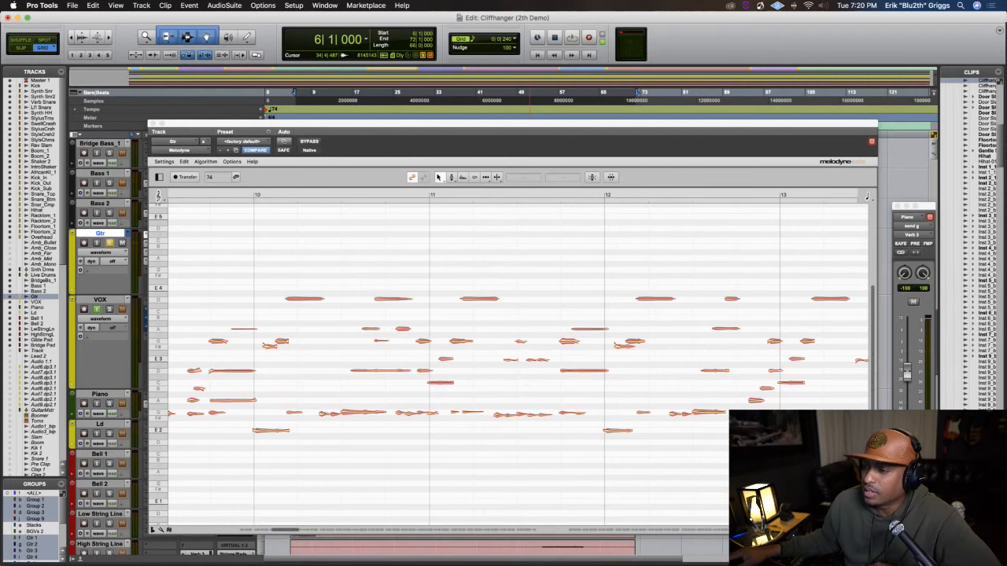
Try lowering all the D4 guitar notes in Melodyne to C4
left_click_drag(873, 446, 878, 386)
scroll(552, 396, "down", 3)
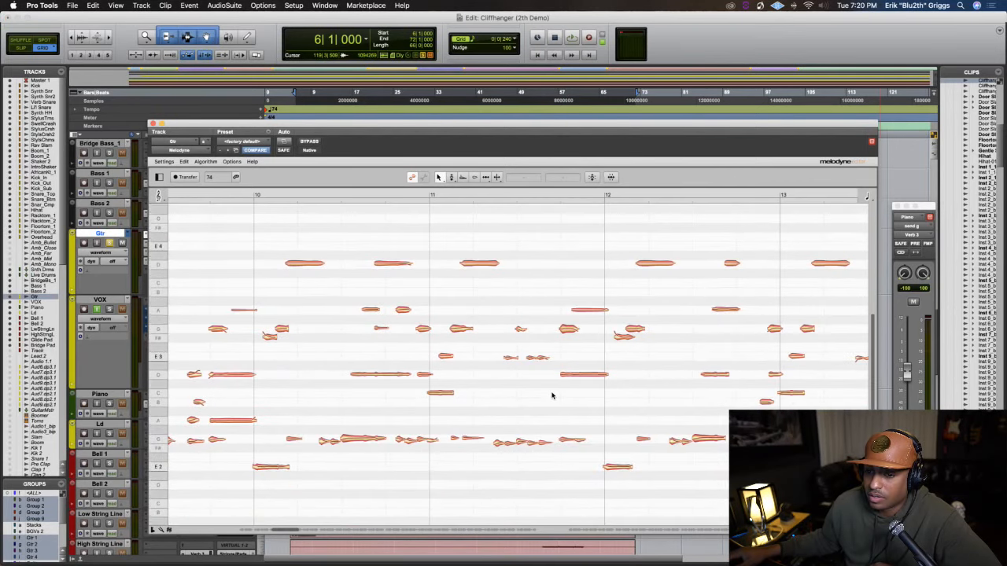
double_click(158, 266)
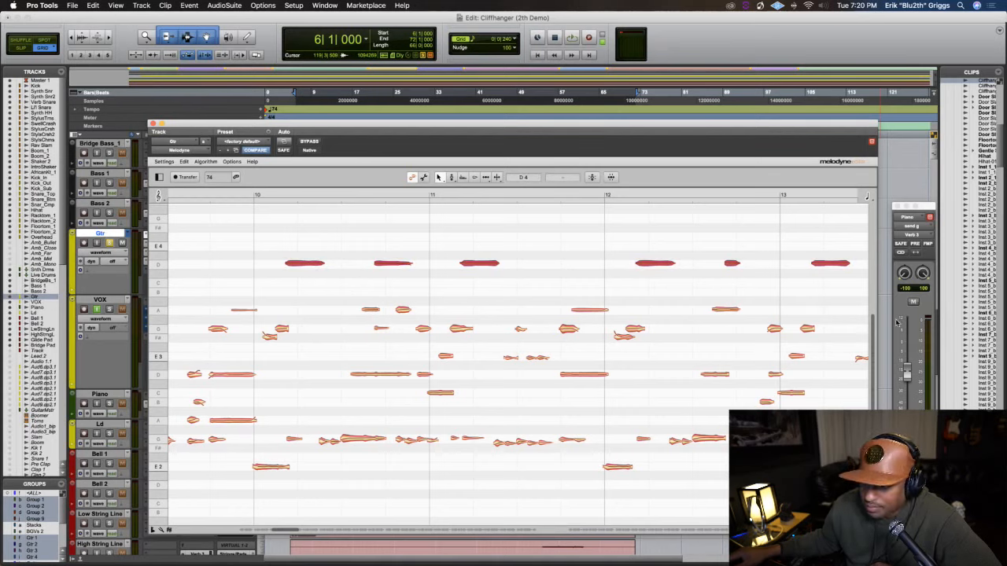
left_click_drag(871, 412, 869, 353)
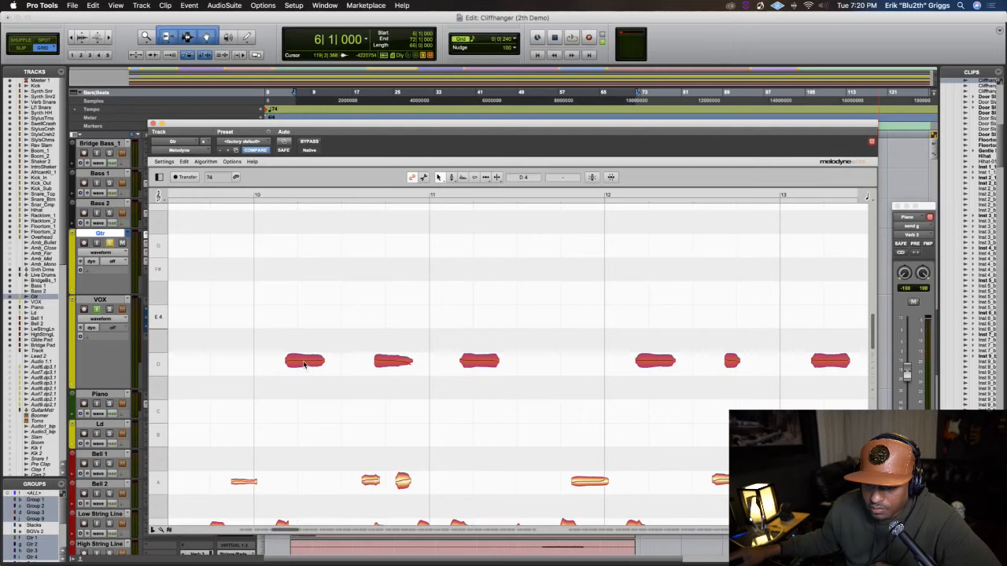
left_click_drag(303, 363, 323, 400)
Play the guitar from bar 6 with the lowered notes, stop playback, and undo the pitch shift
key("space")
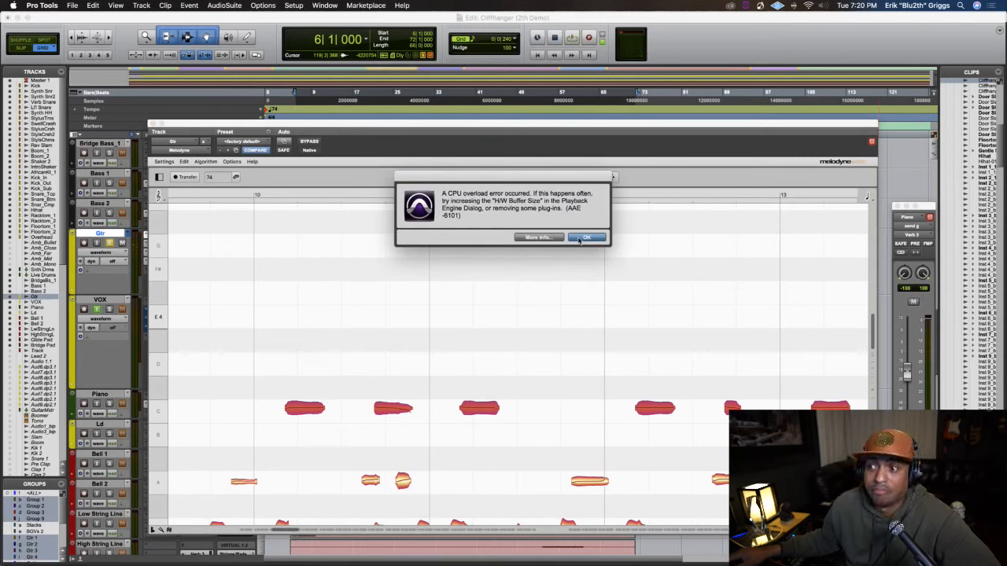
left_click(581, 238)
key("space")
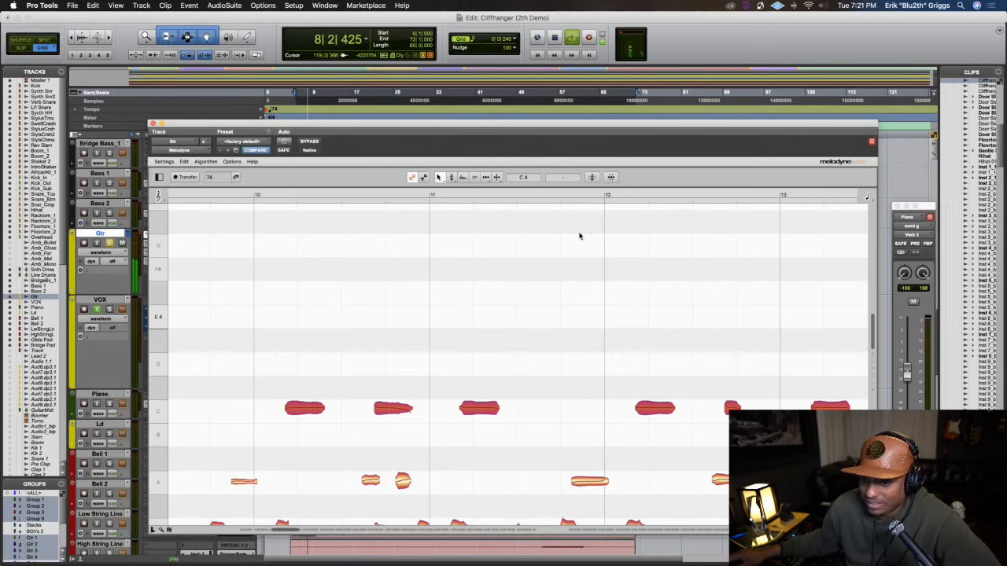
key("space")
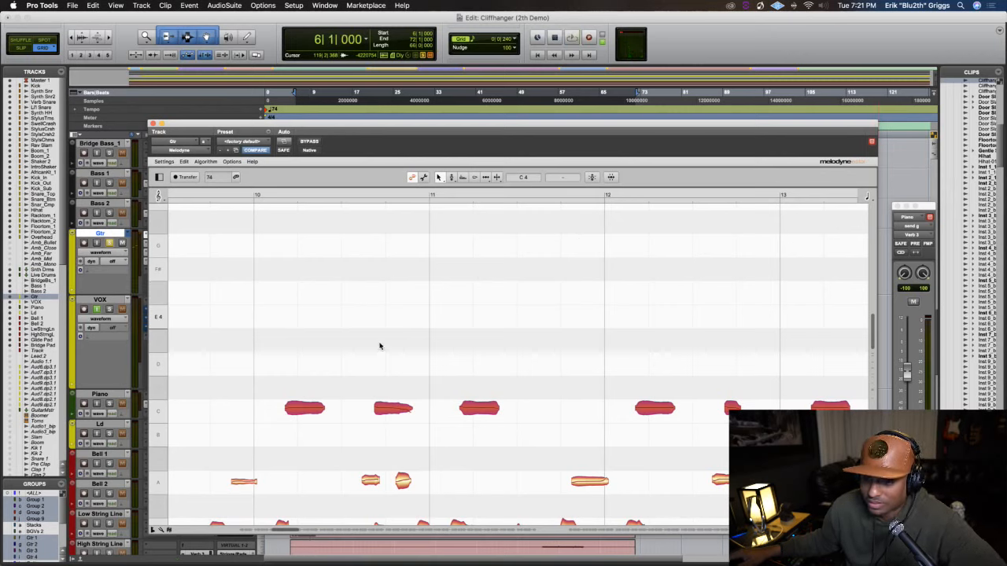
left_click(360, 357)
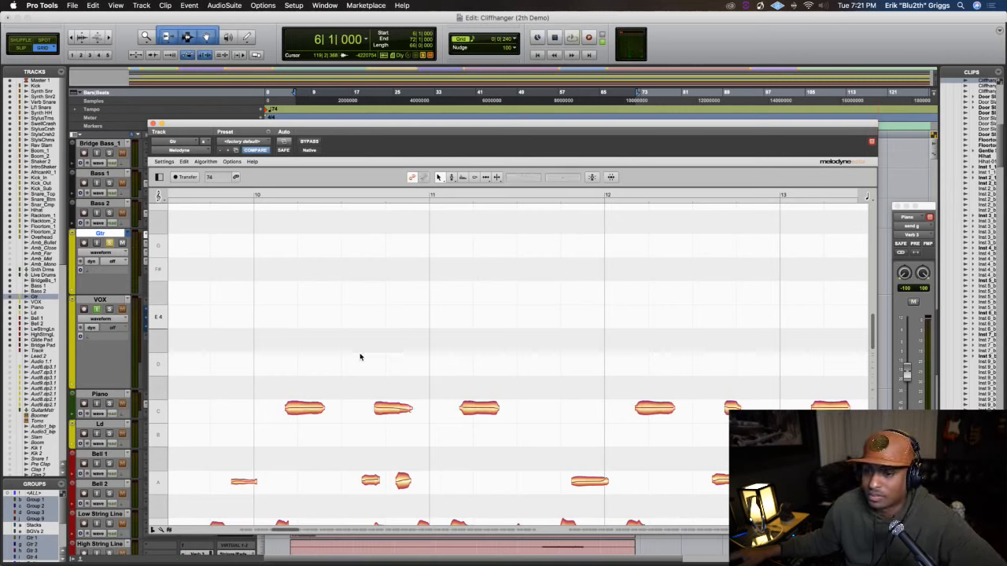
key("super+z")
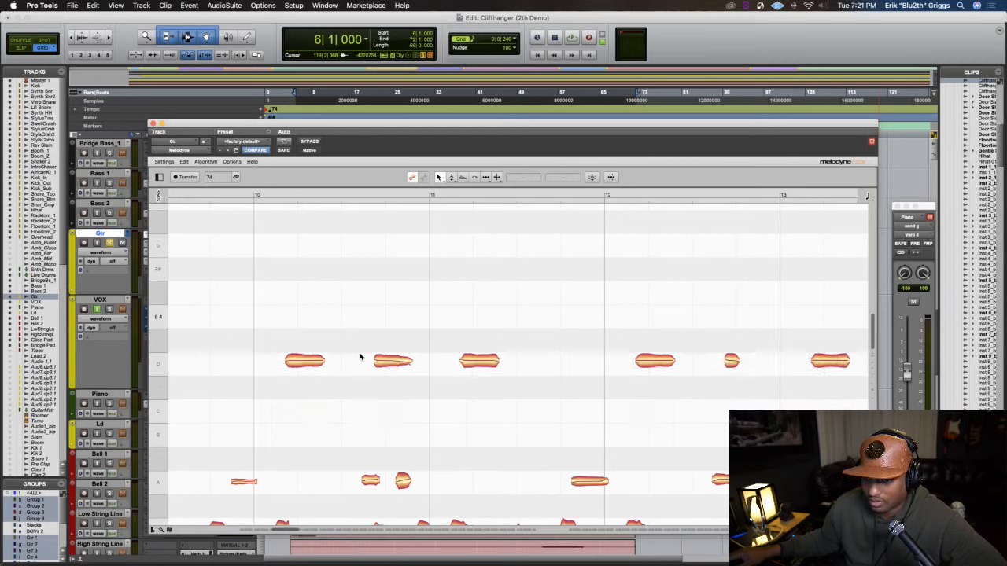
Try shifting all the D4 notes by a fraction of a semitone, playing the guitar from bar 6 to hear the tuning
left_click(282, 17)
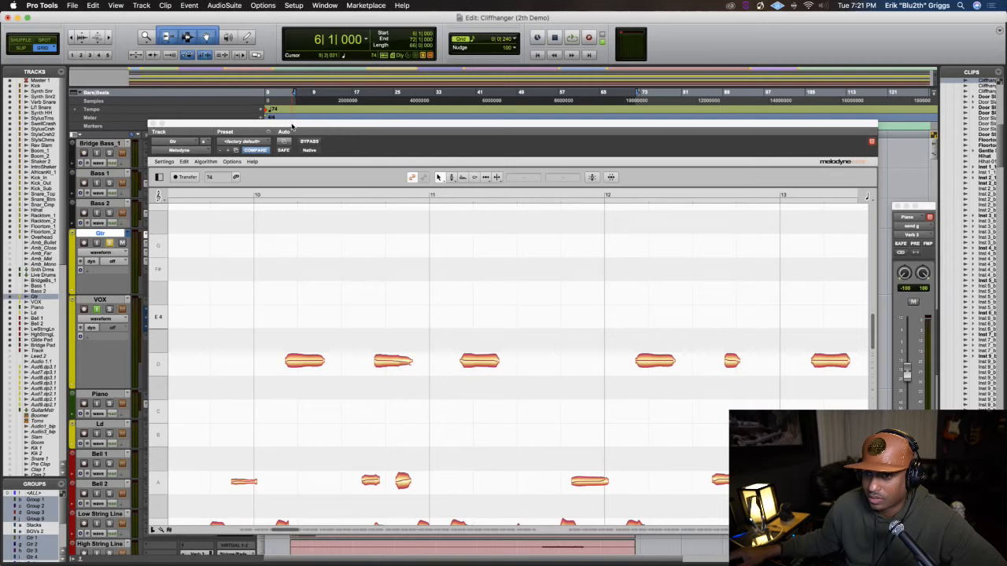
left_click(292, 125)
double_click(152, 363)
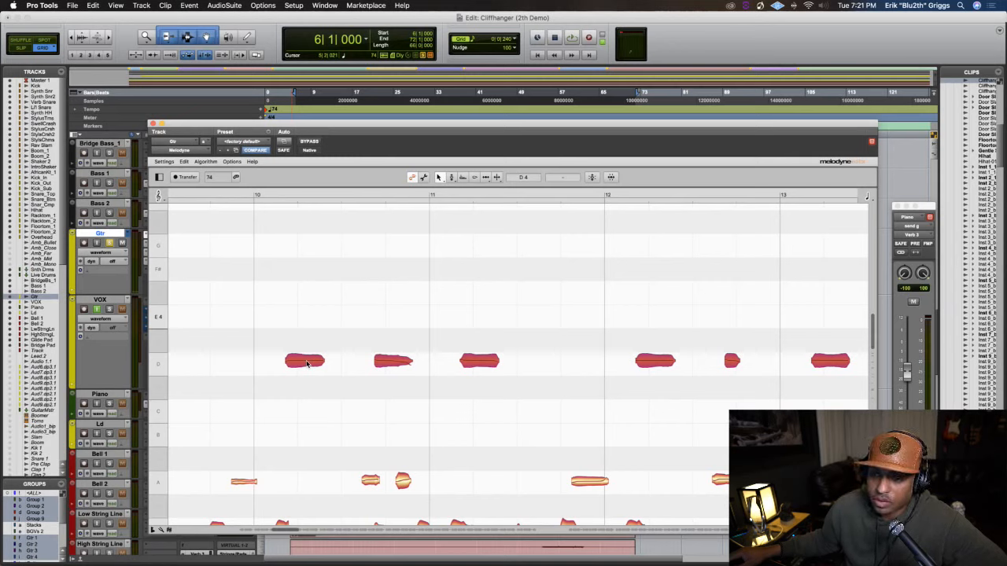
left_click_drag(307, 363, 307, 369)
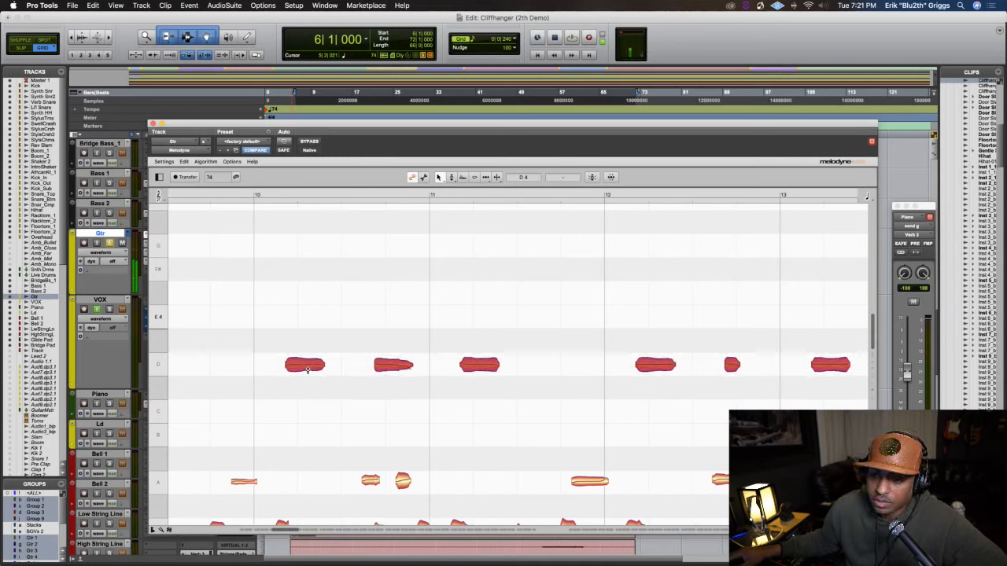
key("space")
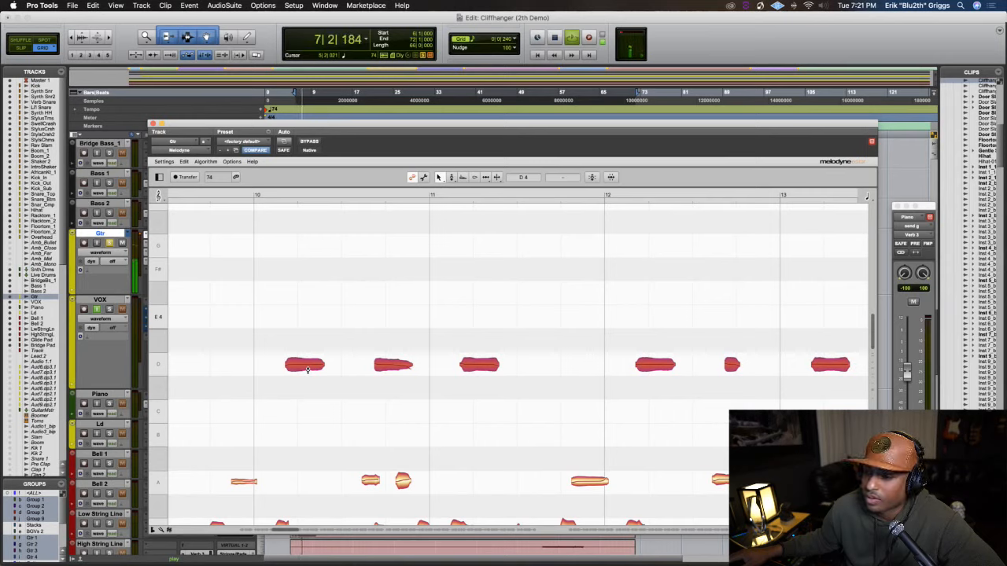
key("space")
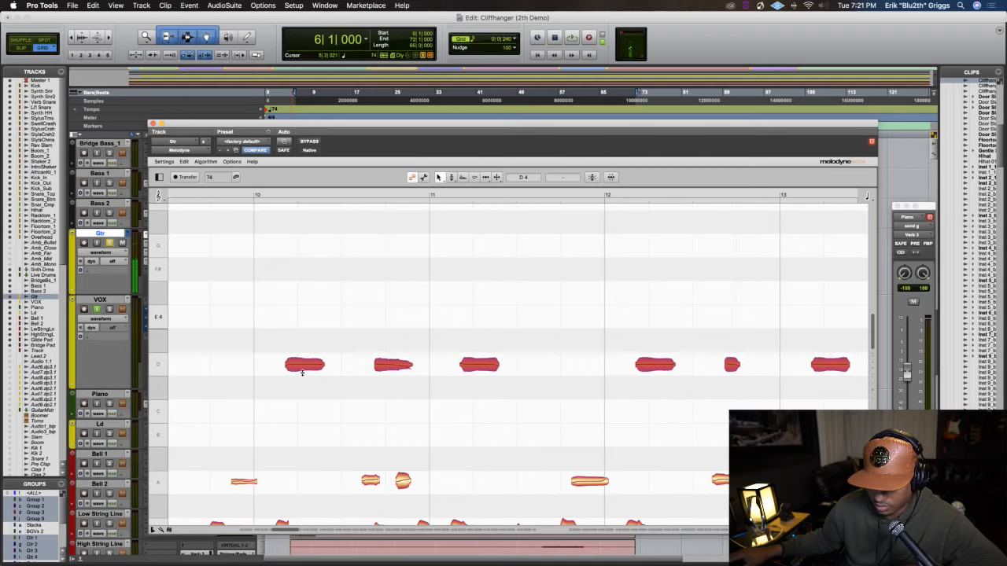
key("space")
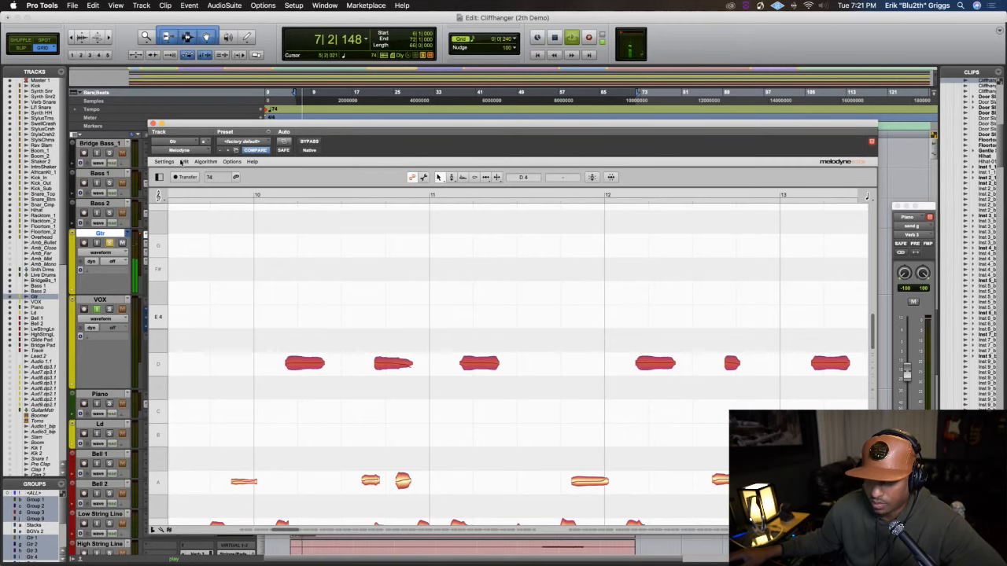
key("space")
Close Melodyne, solo the Piano track as well, and play it with the guitar from beat 2 of bar 57
left_click(153, 124)
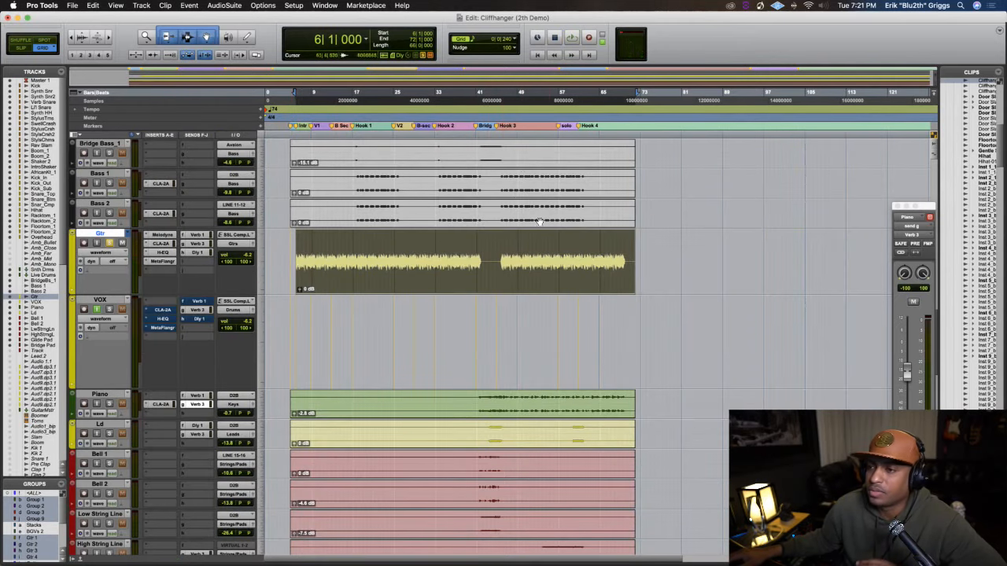
left_click(560, 98)
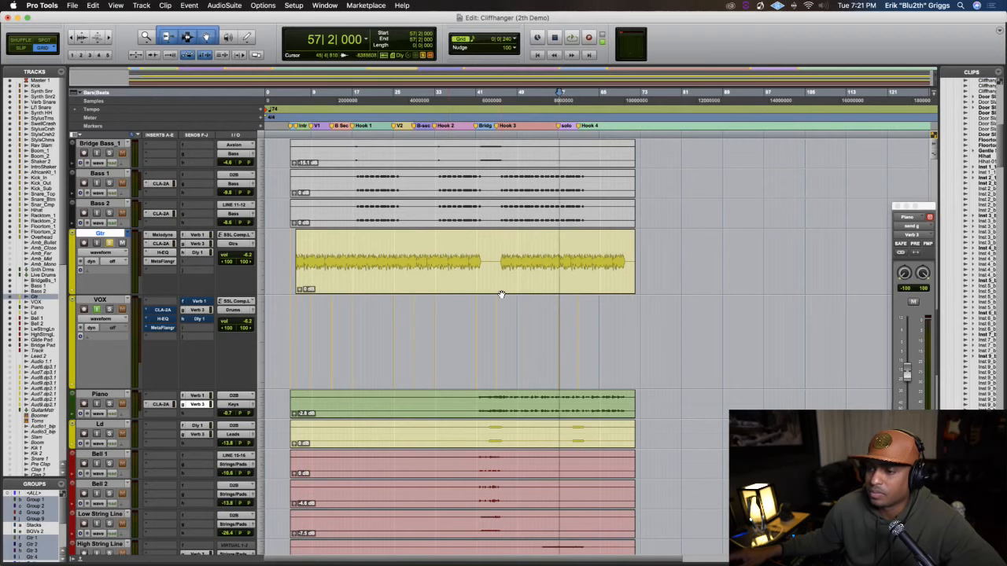
key("super+bracketright")
key("super+bracketright")
key("space")
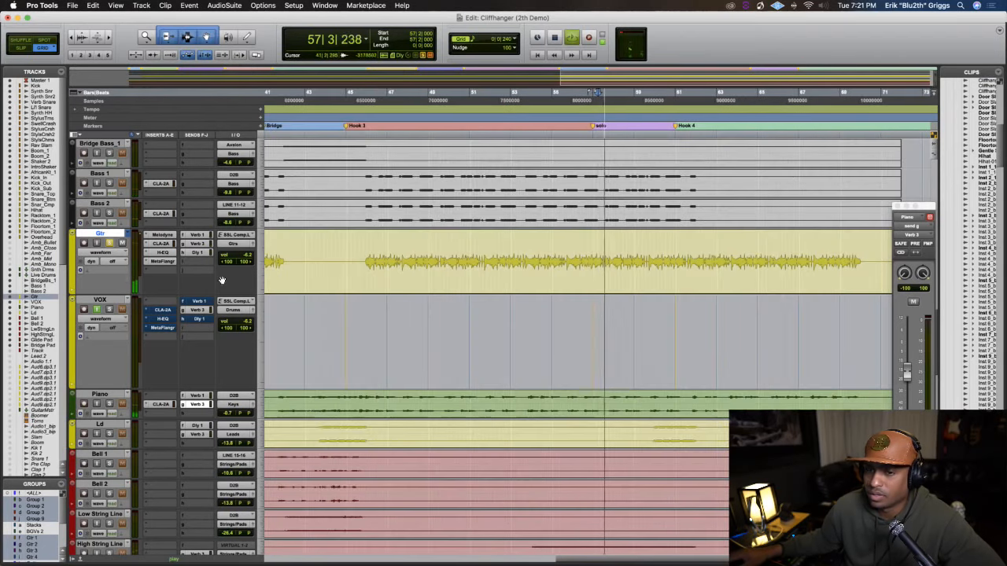
scroll(220, 284, "up", 8)
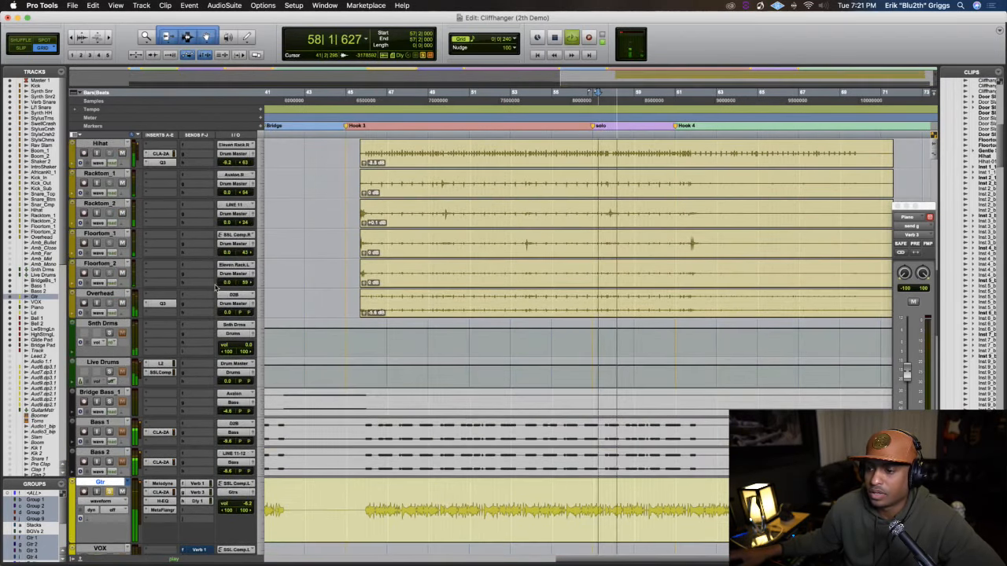
scroll(217, 288, "down", 8)
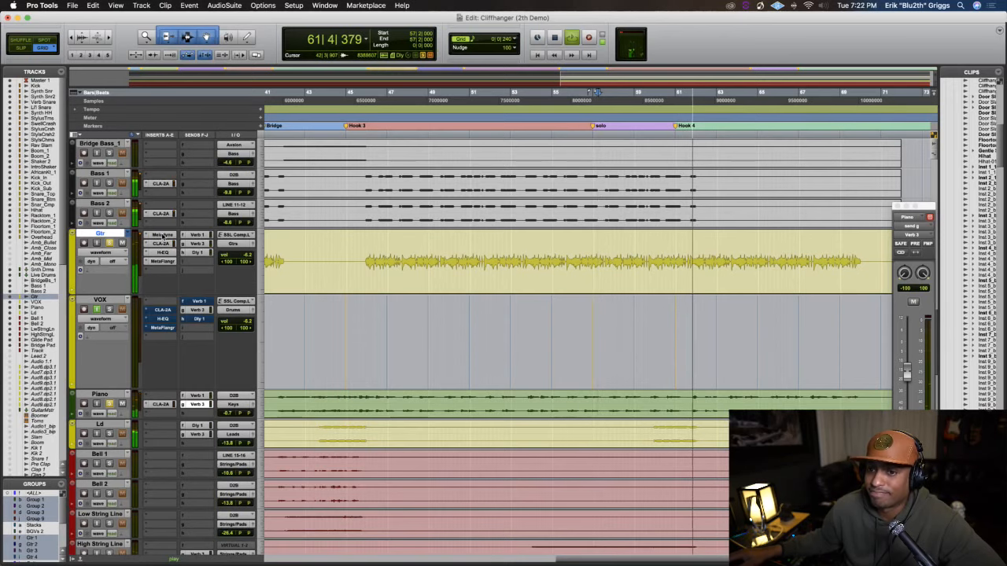
Reopen Melodyne on the Gtr track, stop playback, and select all the D4 guitar notes
left_click(162, 235)
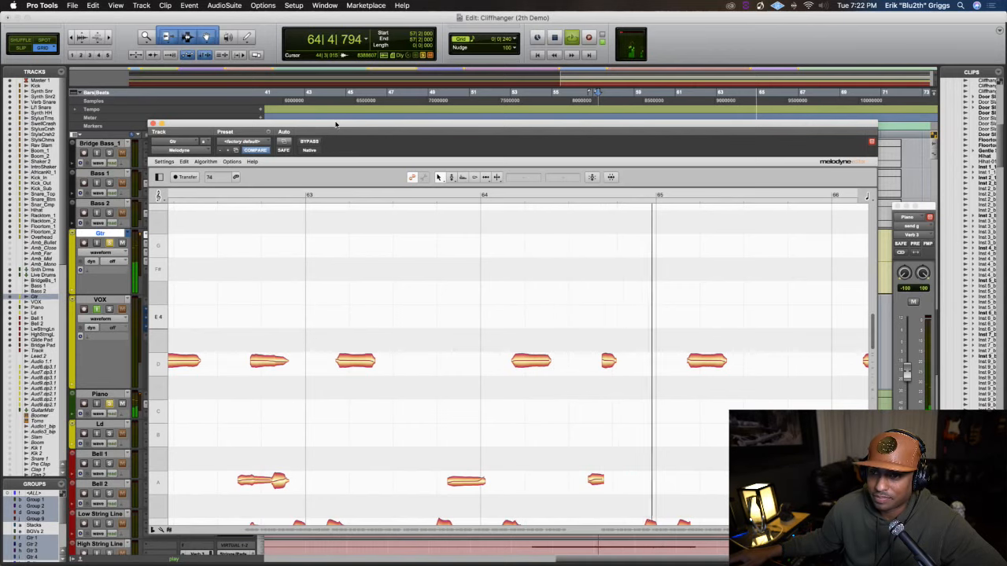
left_click_drag(336, 122, 332, 70)
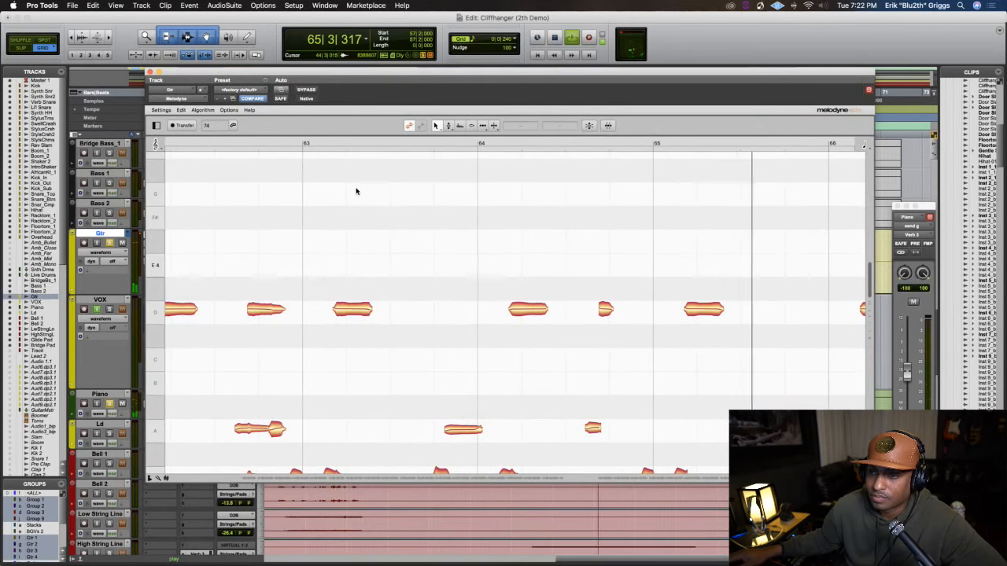
key("space")
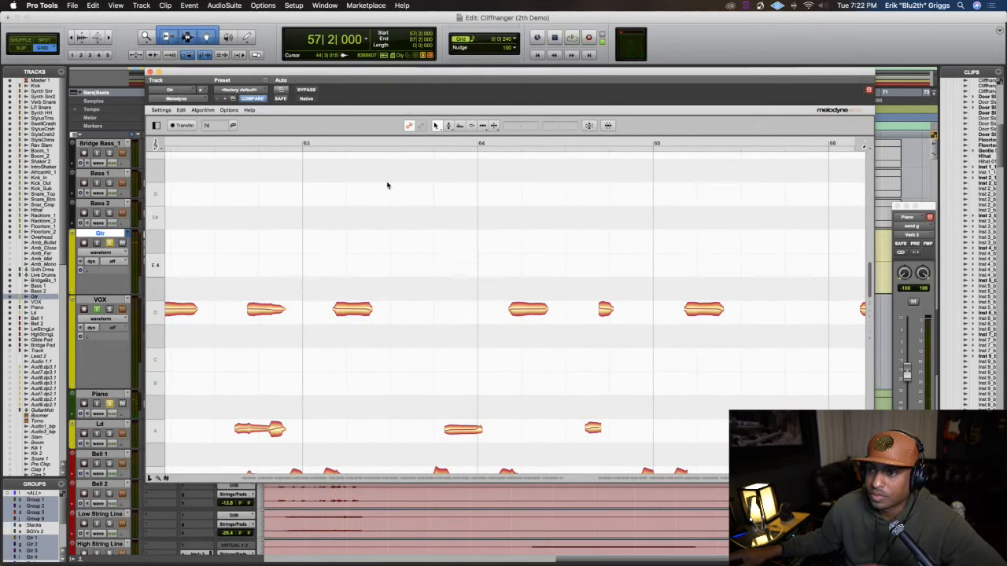
left_click(162, 312)
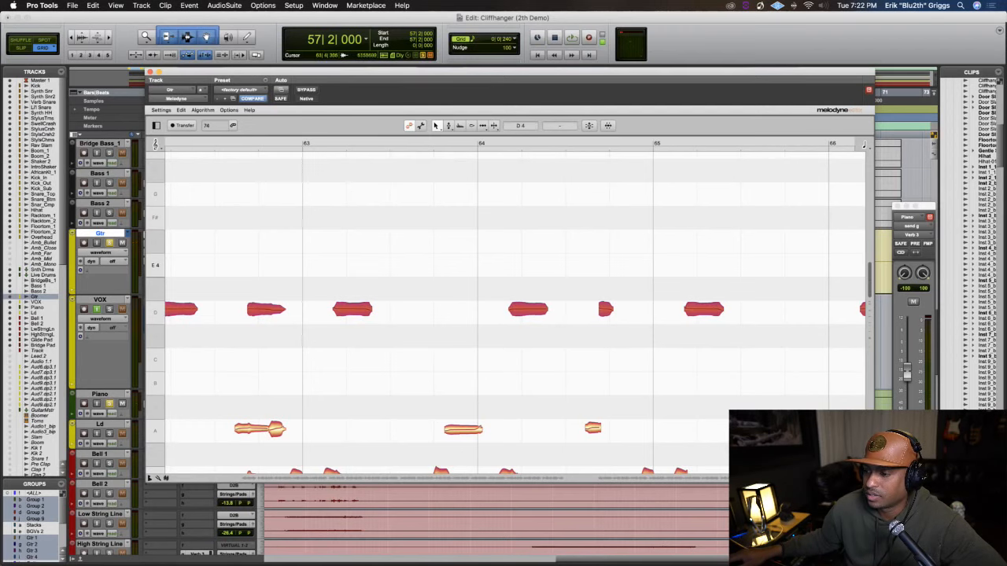
Examine the selected D4 notes across the song and the neighbouring pitches closely around bars 26 to 32
scroll(425, 480, "down", 10)
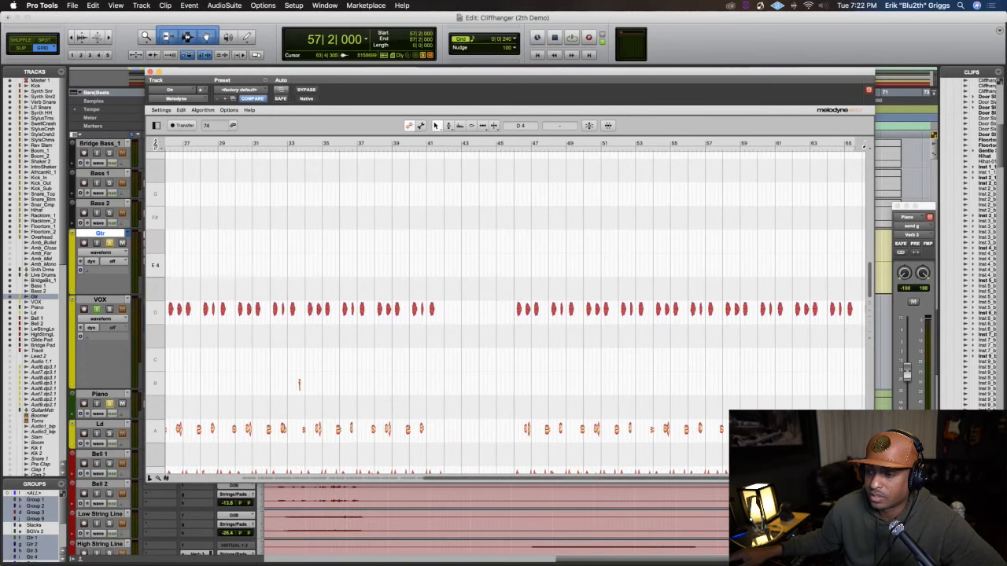
scroll(504, 475, "up", 8)
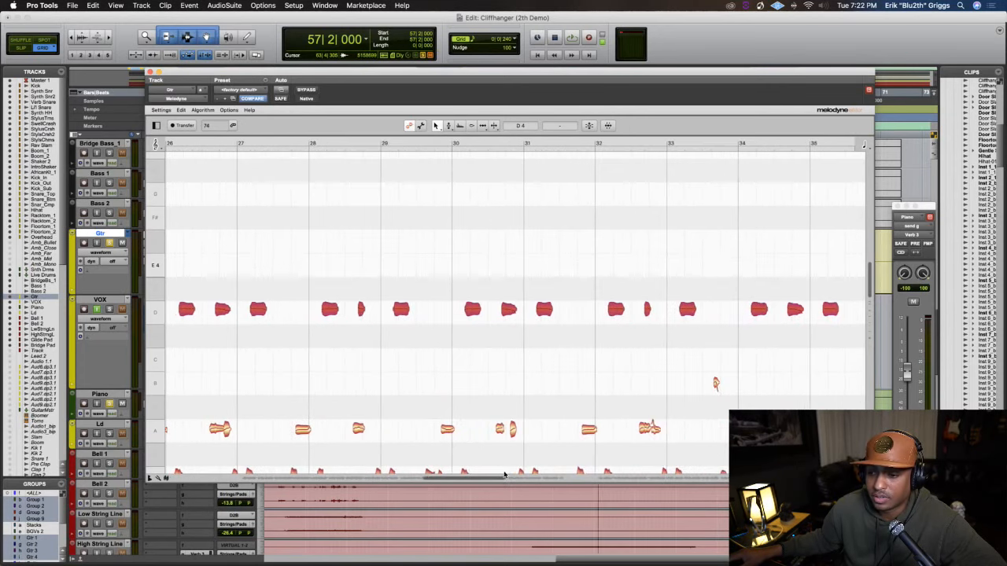
scroll(505, 475, "up", 5)
scroll(417, 419, "down", 2)
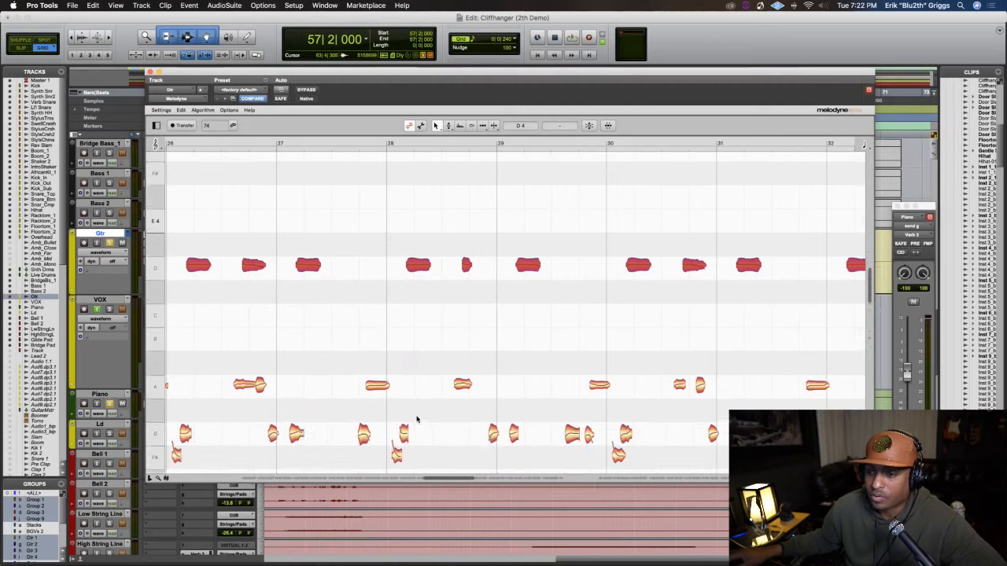
scroll(417, 419, "down", 3)
scroll(417, 420, "up", 6)
scroll(417, 419, "down", 2)
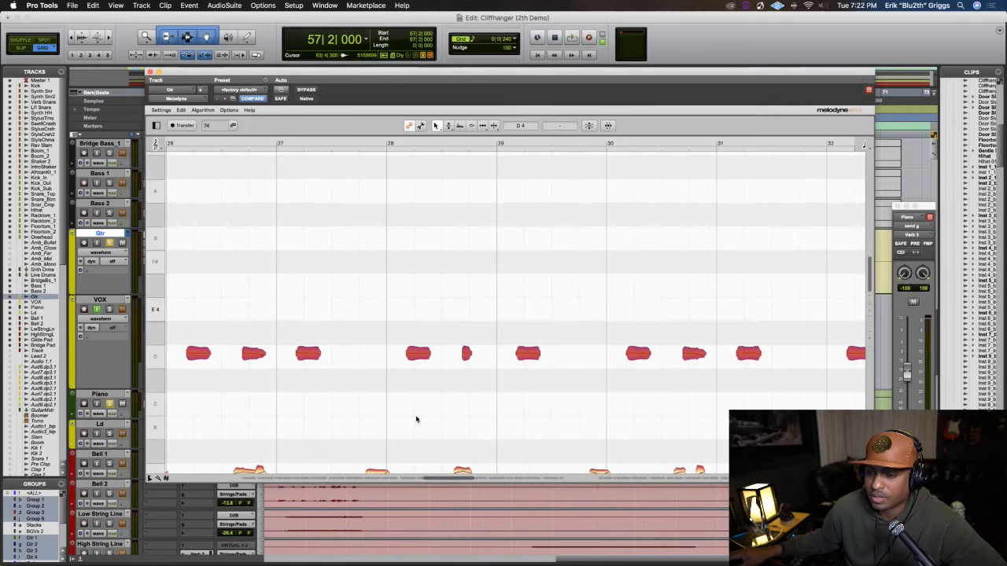
scroll(417, 420, "down", 3)
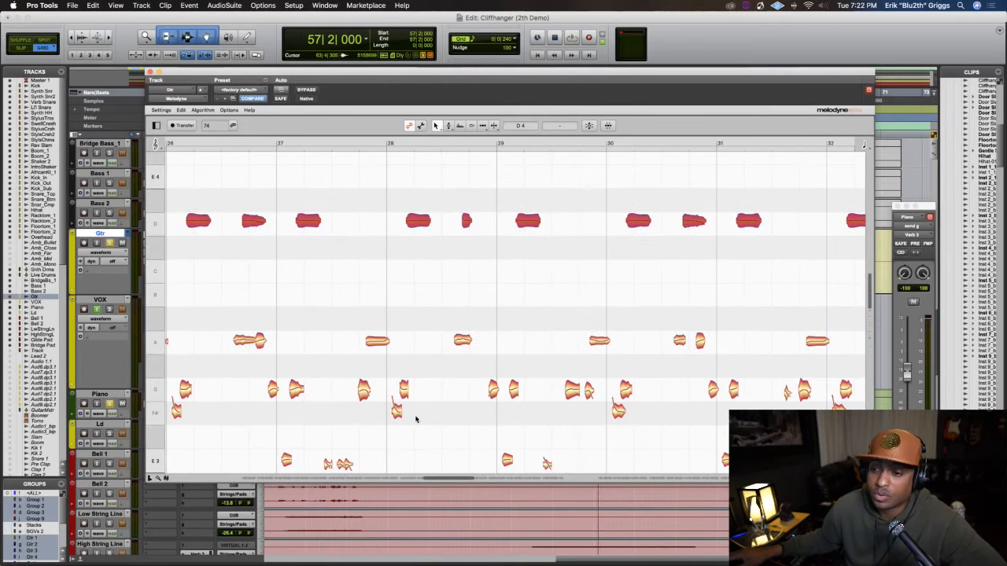
scroll(417, 417, "up", 1)
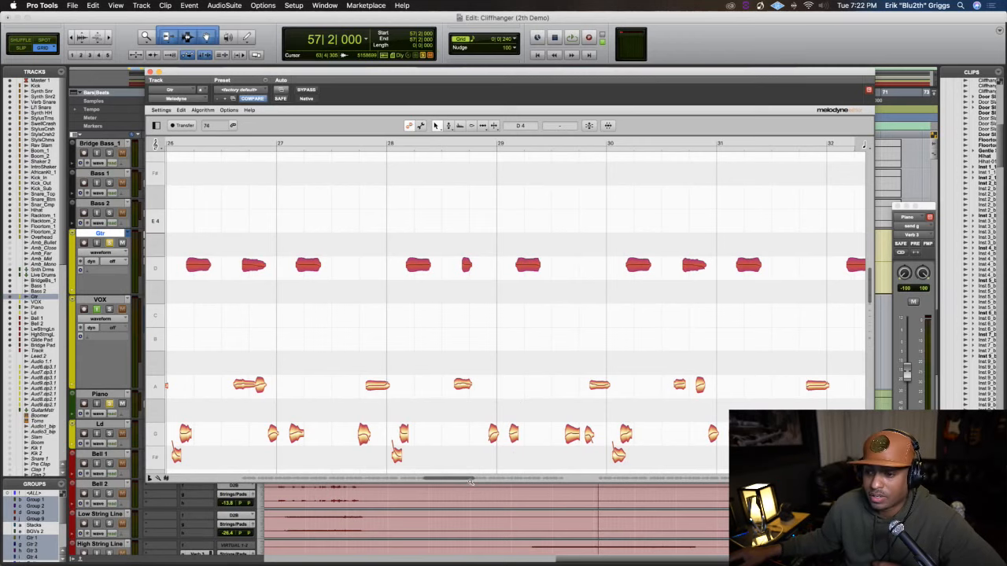
left_click_drag(470, 482, 453, 479)
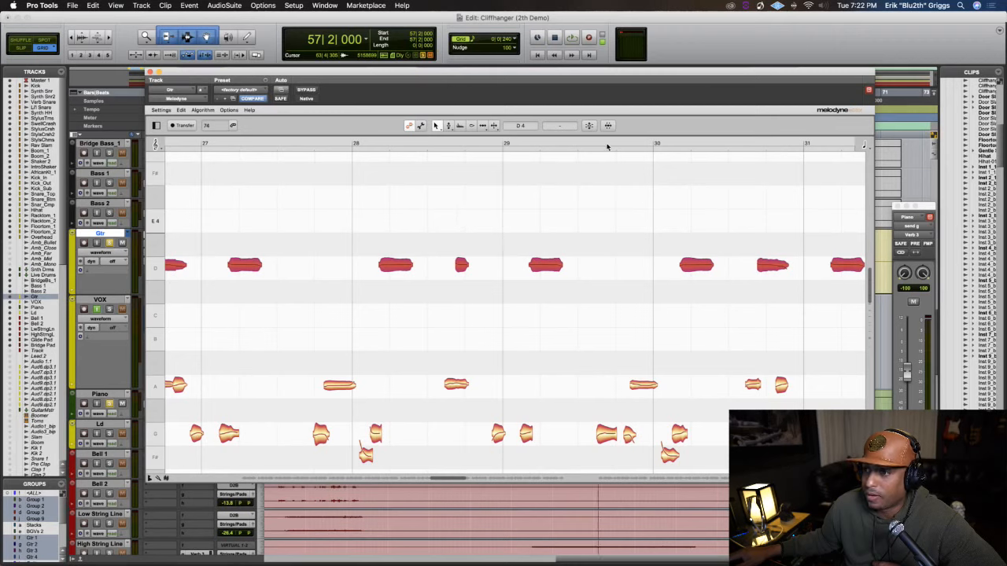
Correct the pitch of the selected D4 notes with Pitch Center set to 93%
left_click(590, 128)
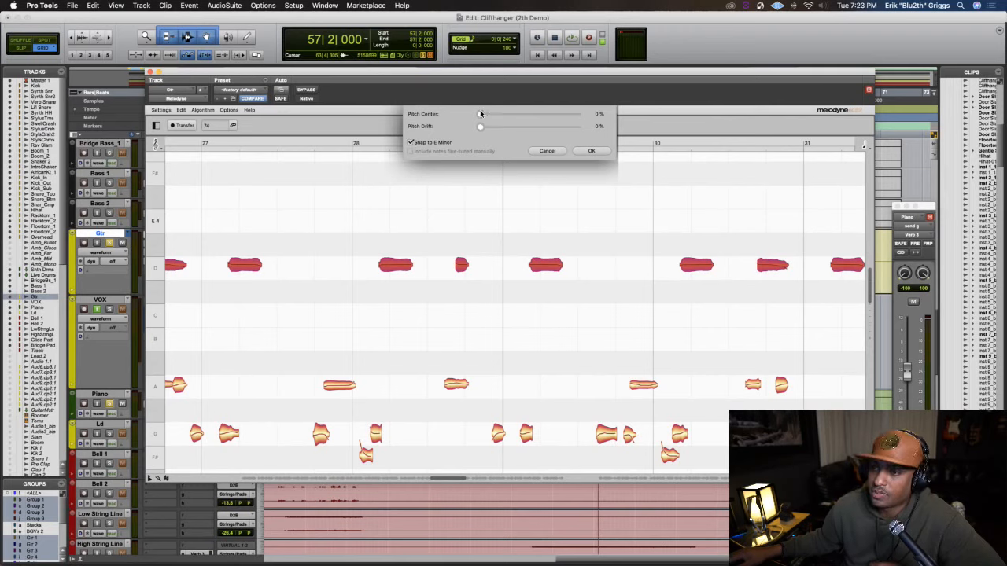
left_click_drag(516, 115, 597, 123)
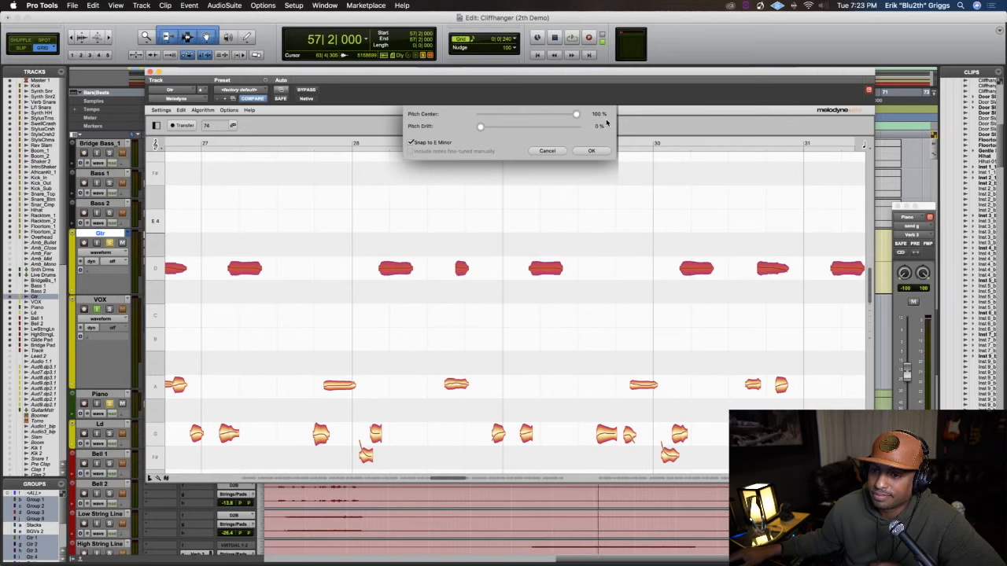
mouse_move(574, 117)
left_mouse_down()
mouse_move(564, 116)
mouse_move(580, 119)
left_mouse_up()
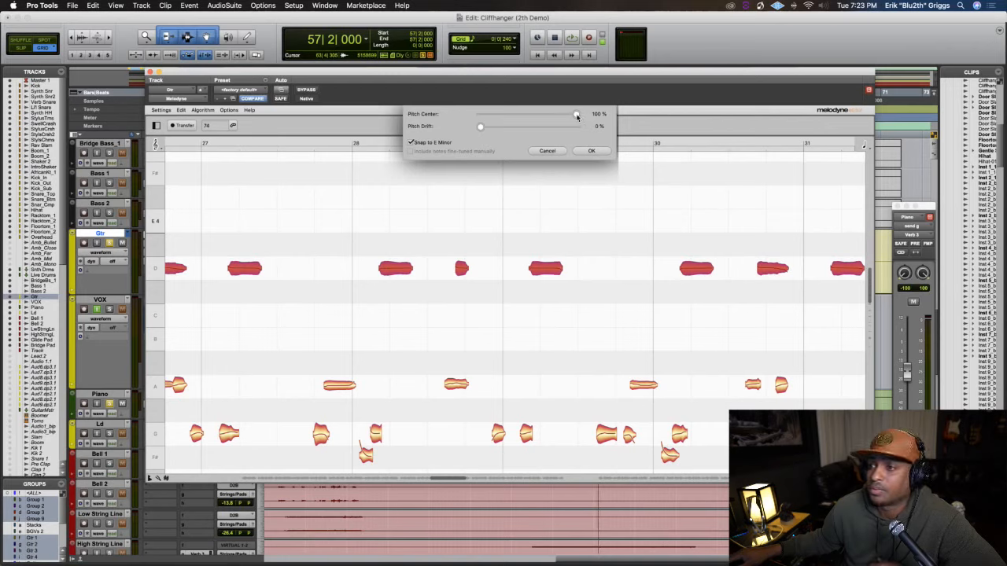
left_click_drag(576, 116, 571, 116)
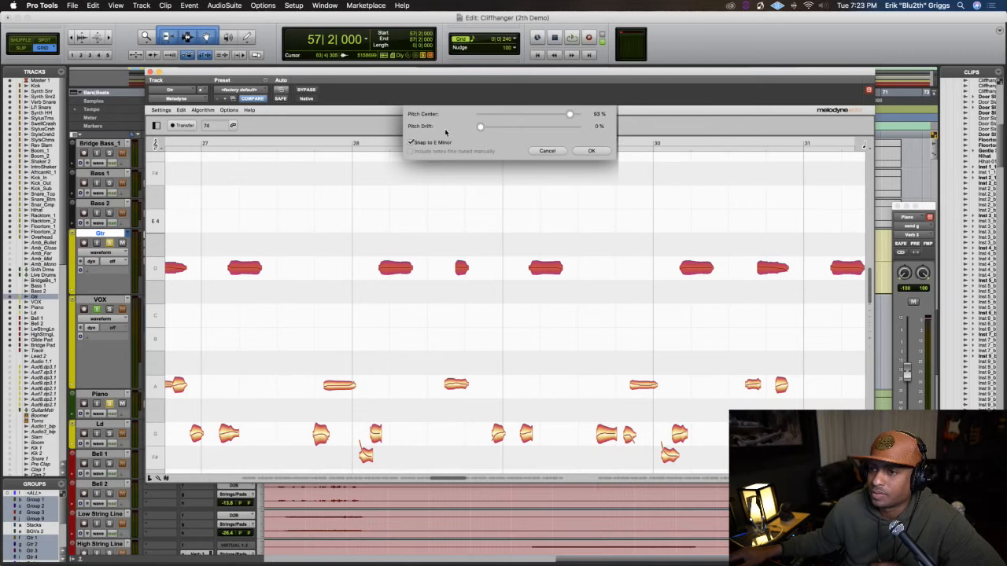
left_click(592, 152)
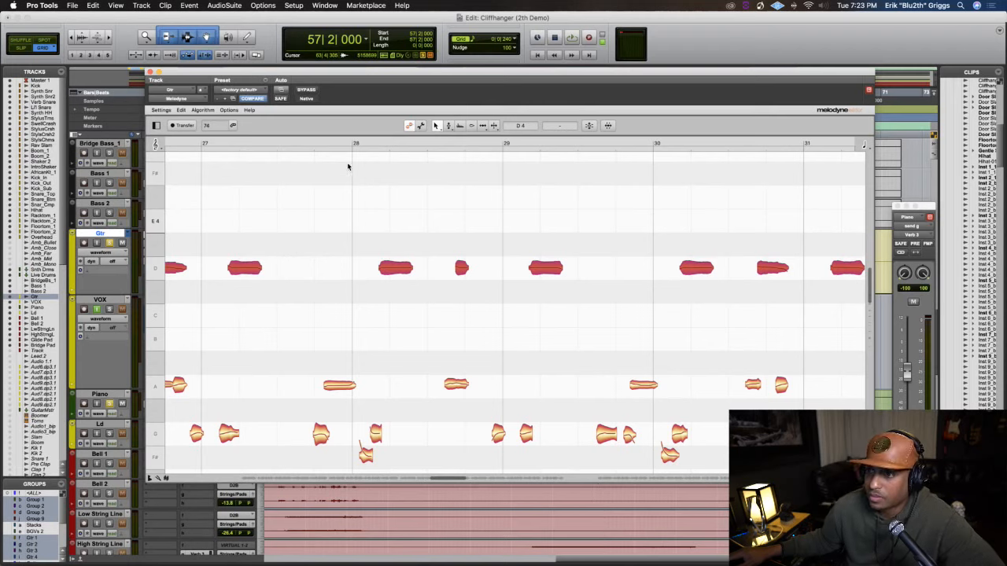
Play the full mix from beat 2 of bar 57, close Melodyne, and mute the Lead Voc1 track
key("space")
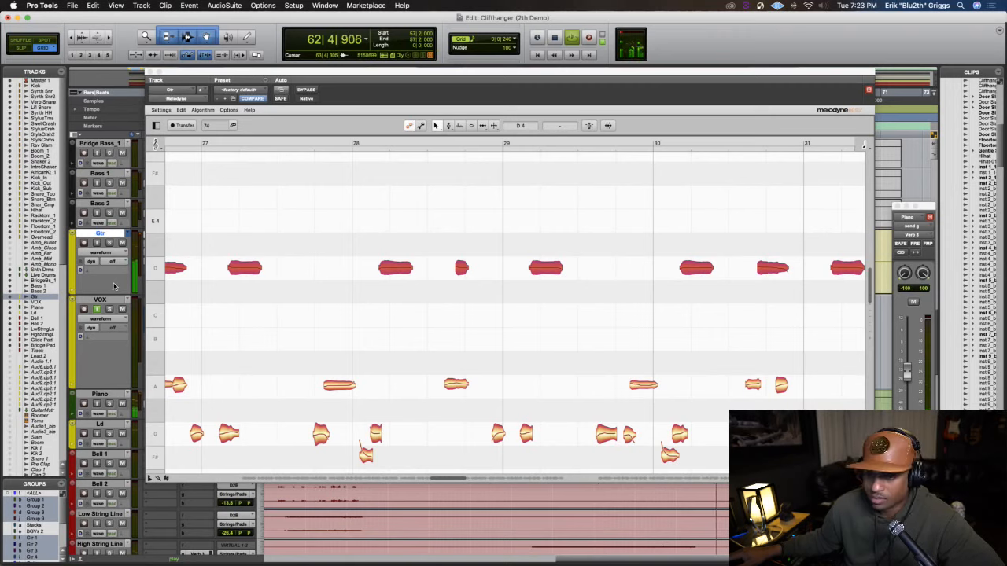
left_click(153, 76)
scroll(274, 232, "down", 10)
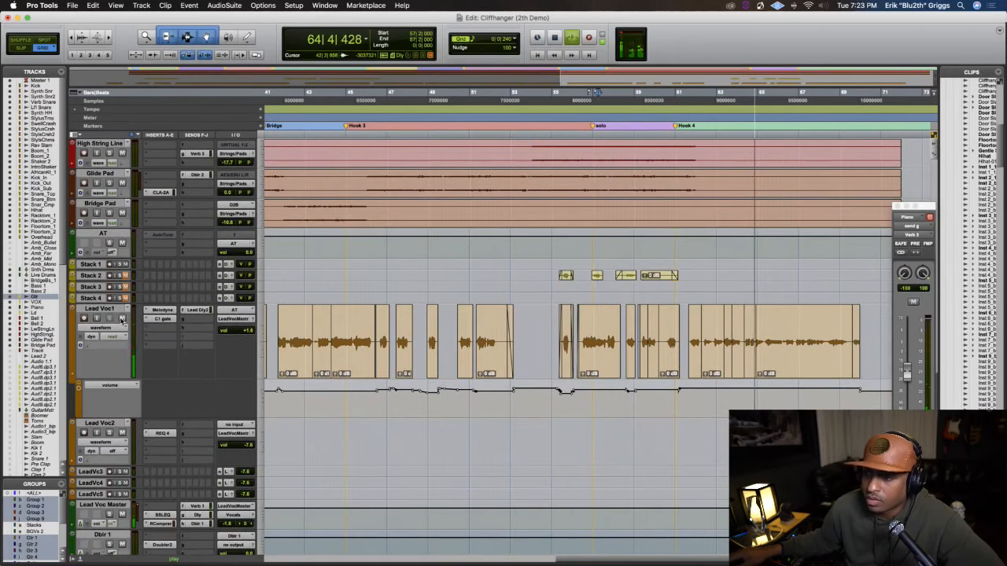
left_click(122, 320)
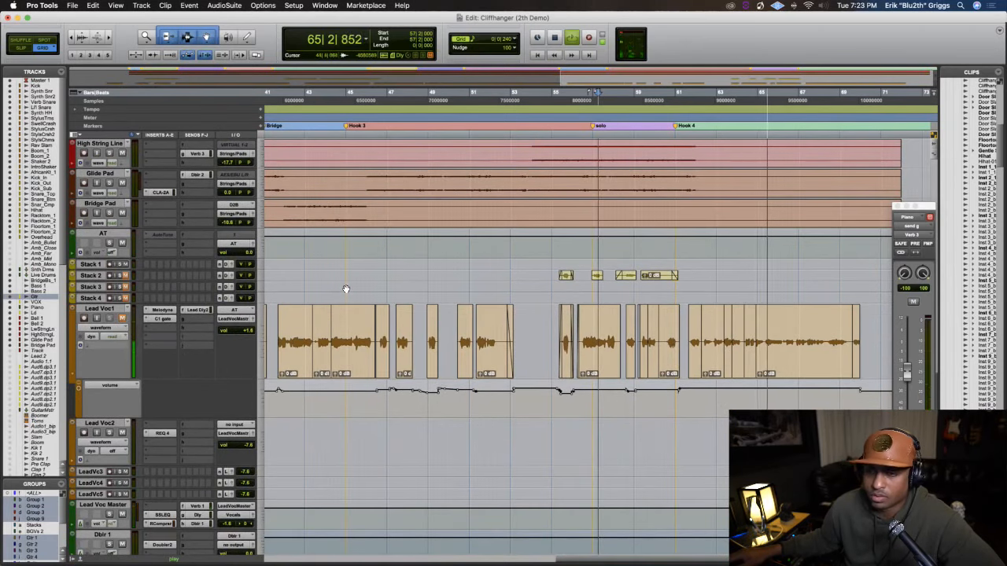
Stop playback and play the song from beat 4 of bar 5 to hear the guitar's intro
key("r")
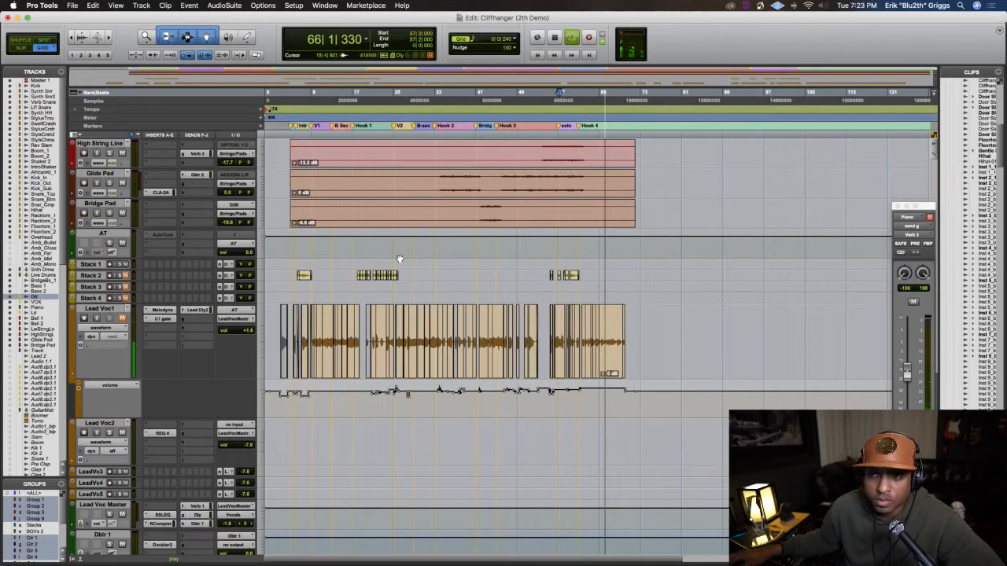
scroll(345, 290, "up", 8)
scroll(443, 231, "up", 3)
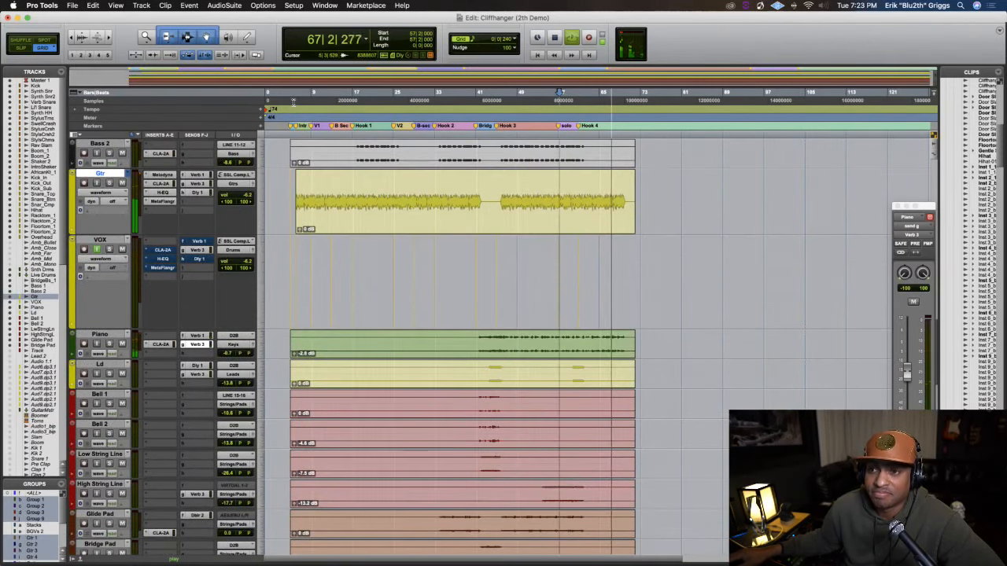
key("space")
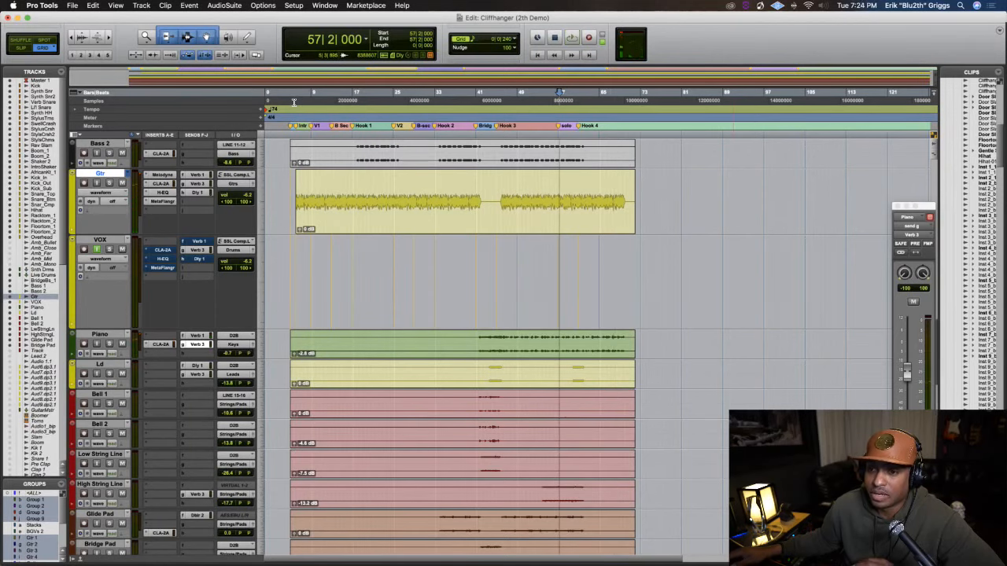
left_click(294, 102)
key("t")
key("t")
key("space")
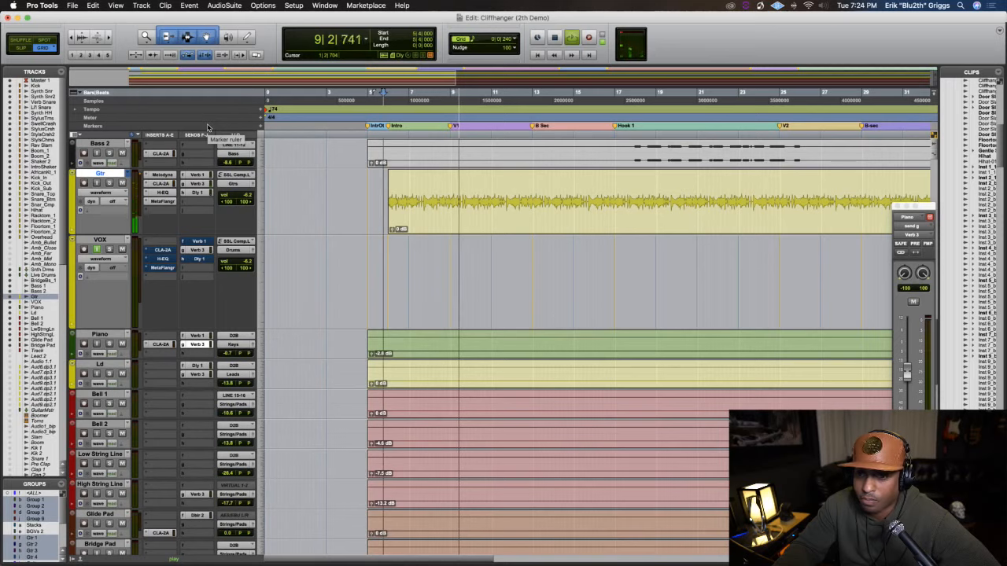
key("space")
Try to correct the pitch of all notes in the Gtr clip in Melodyne with Pitch Center set to 98%
left_click(433, 207)
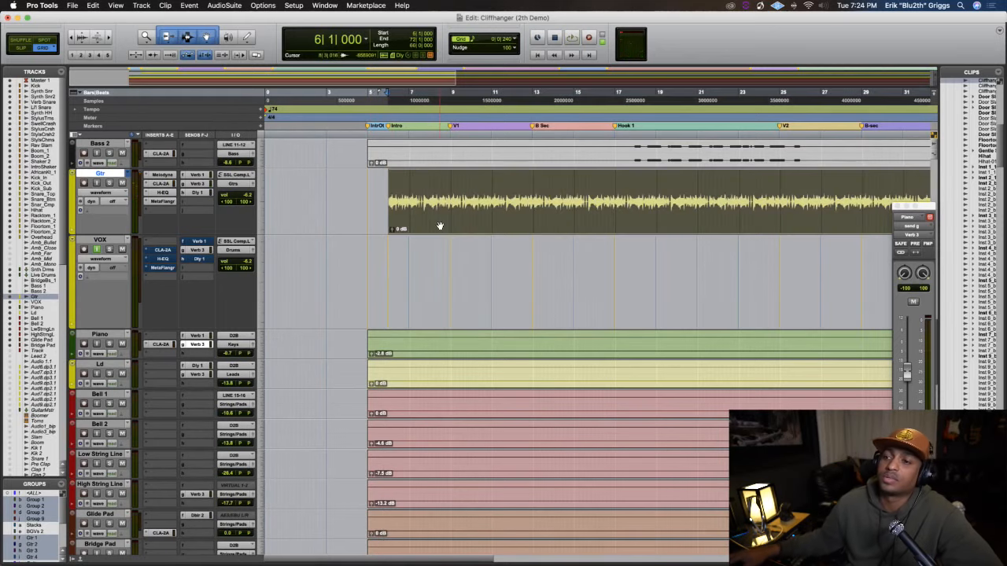
left_click(165, 175)
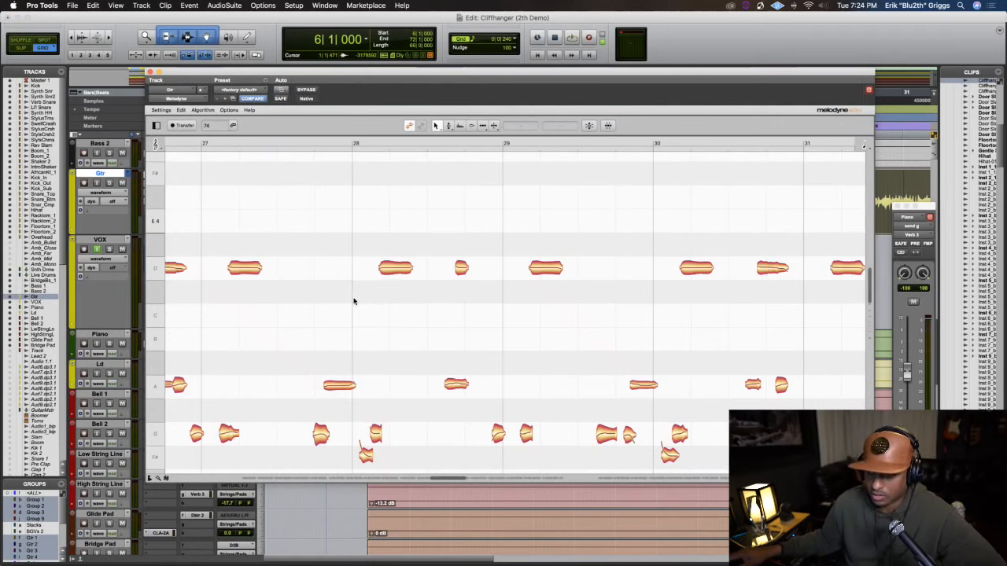
key("super+a")
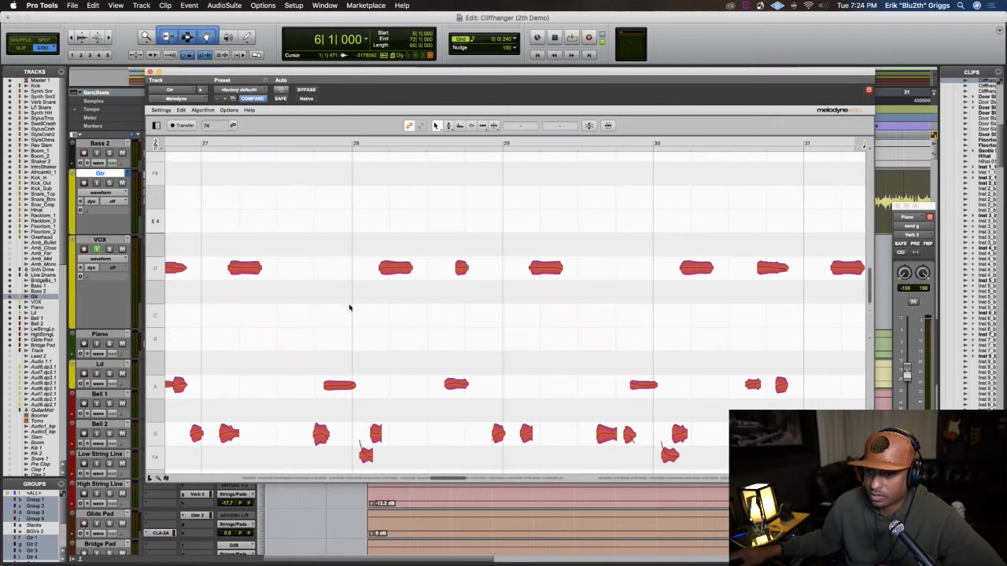
left_click(589, 126)
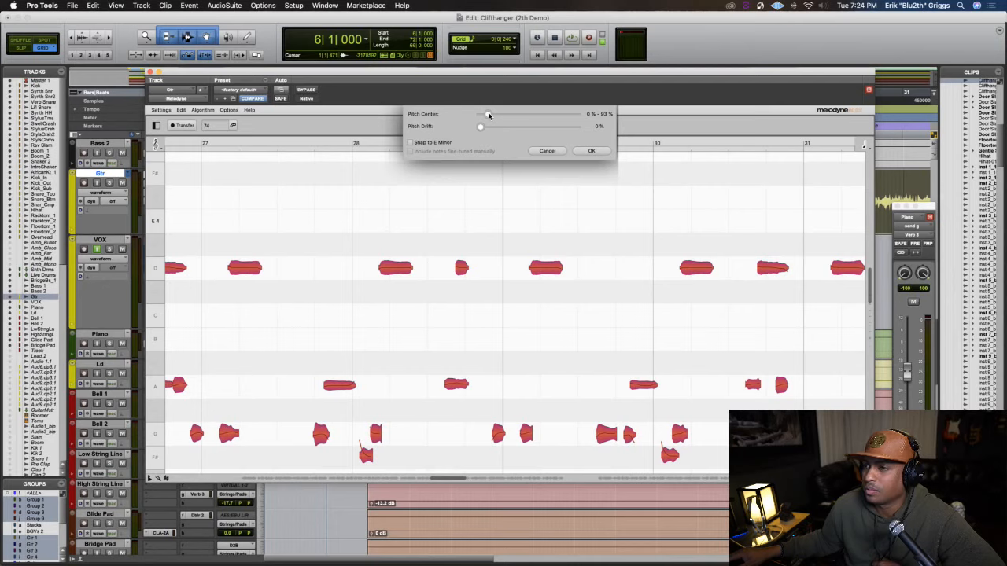
left_click_drag(487, 115, 605, 120)
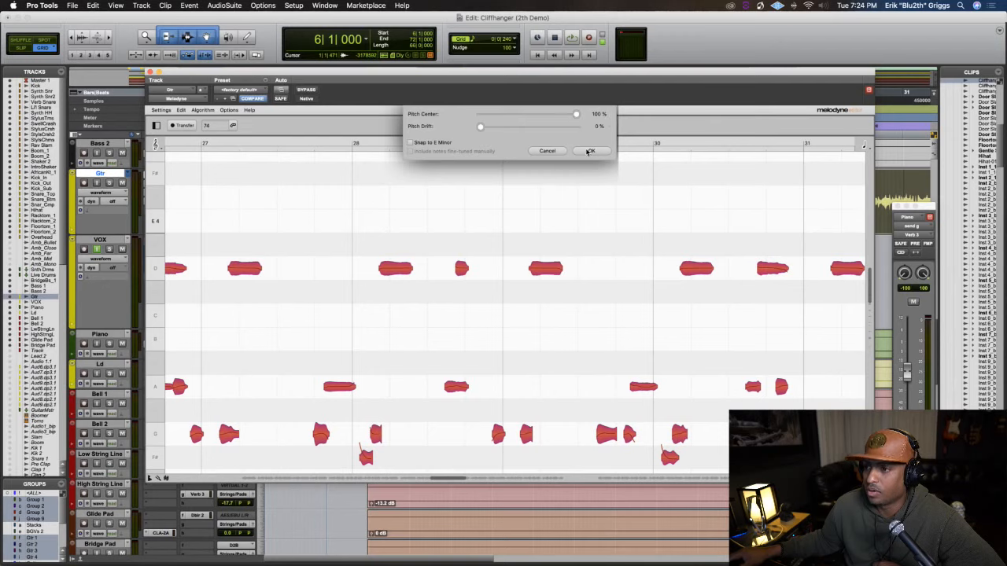
mouse_move(576, 115)
left_mouse_down()
mouse_move(544, 115)
mouse_move(574, 117)
left_mouse_up()
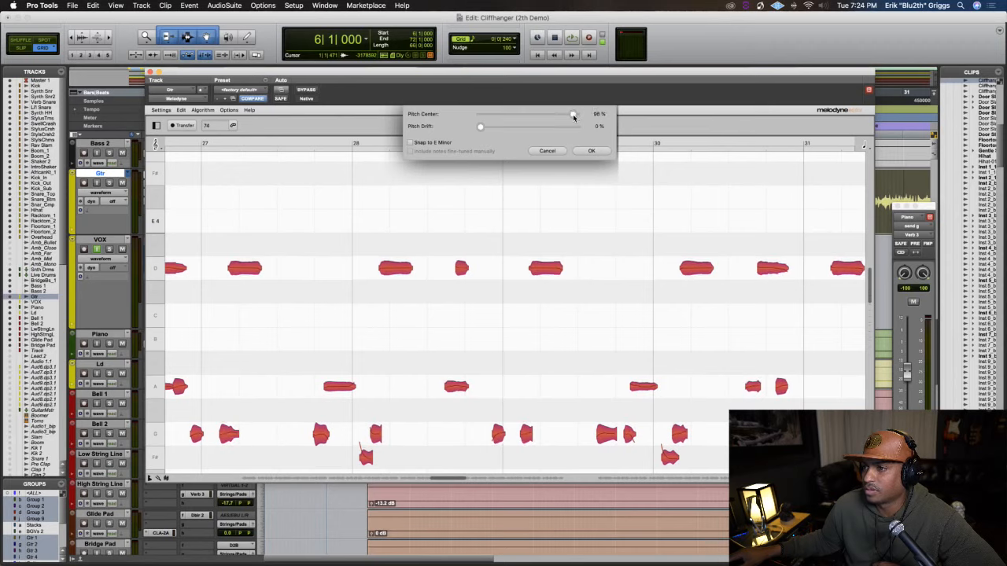
left_click(592, 151)
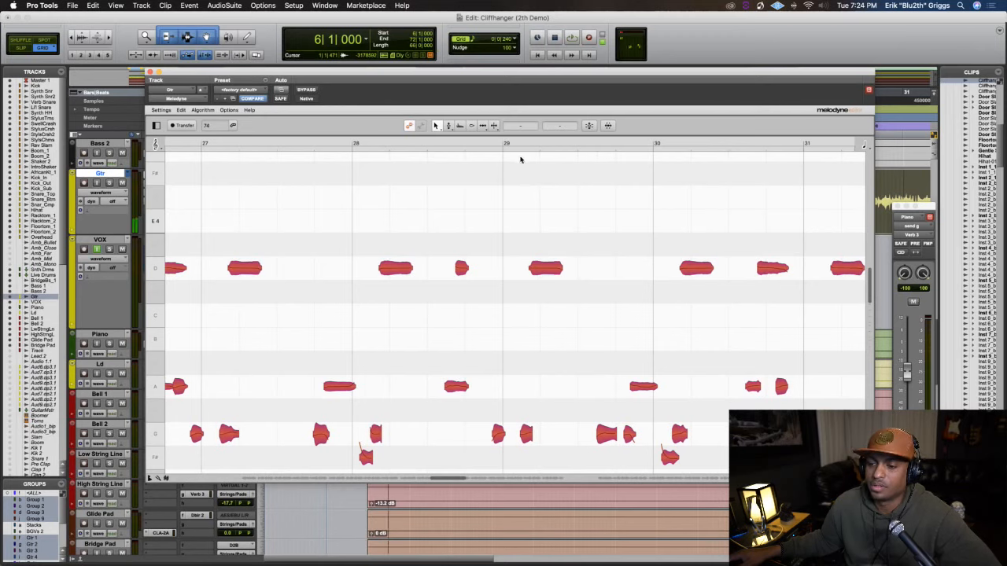
Play the guitar from bar 6, undo the pitch correction of all notes, and close Melodyne
key("space")
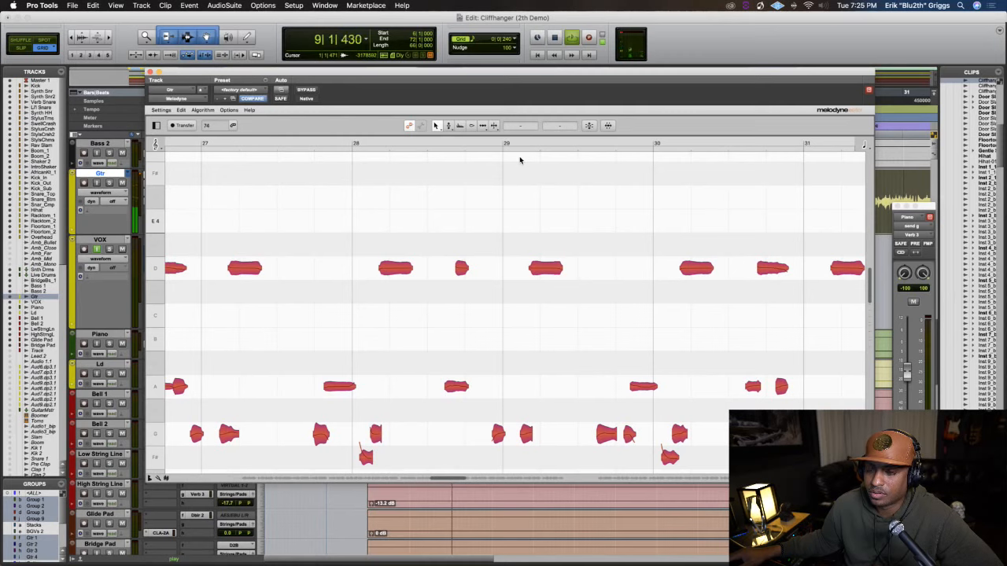
key("space")
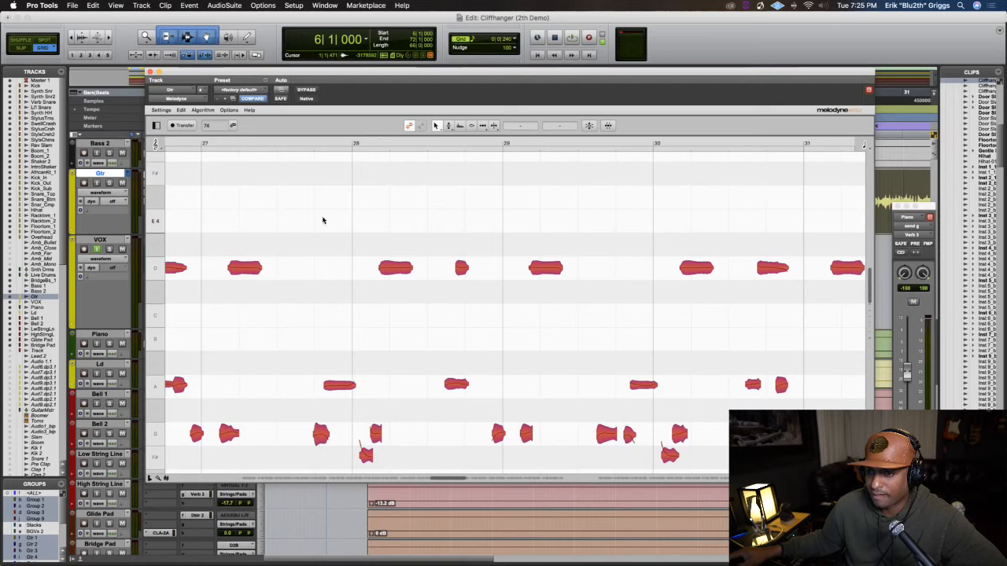
key("super+a")
left_click_drag(324, 72, 297, 109)
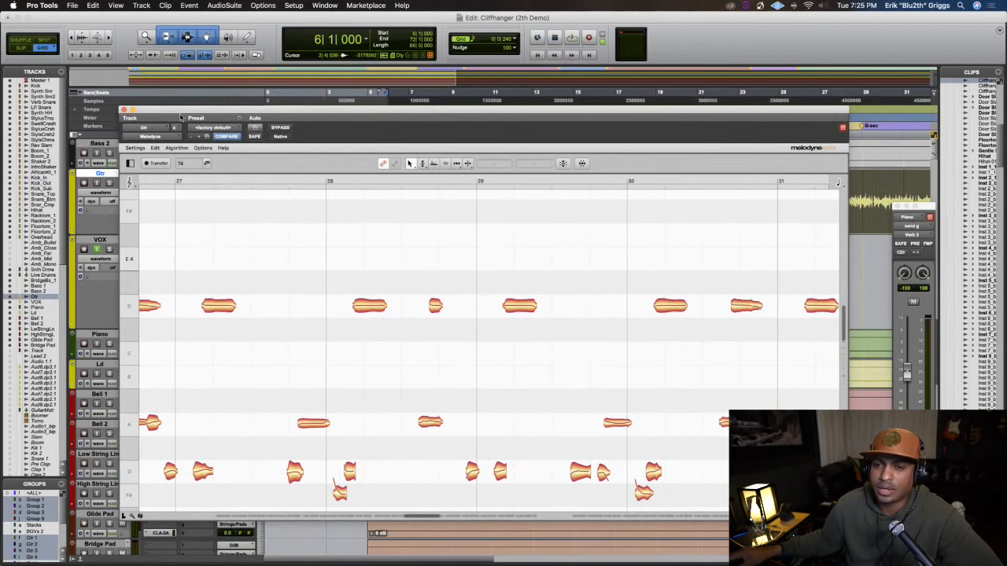
left_click(124, 110)
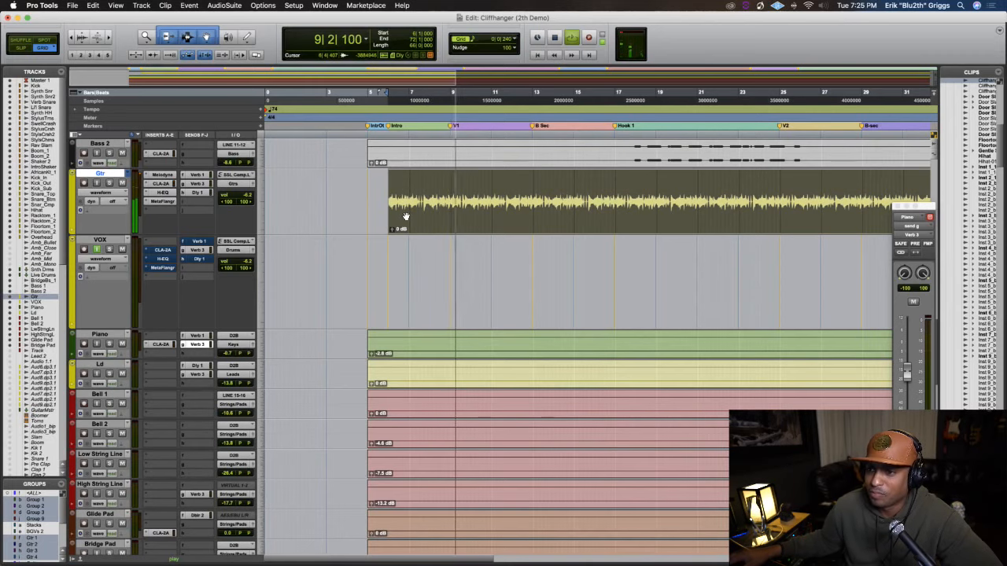
Listen to the guitar in the mix from bar 6 and stop playback
key("r")
key("r")
key("r")
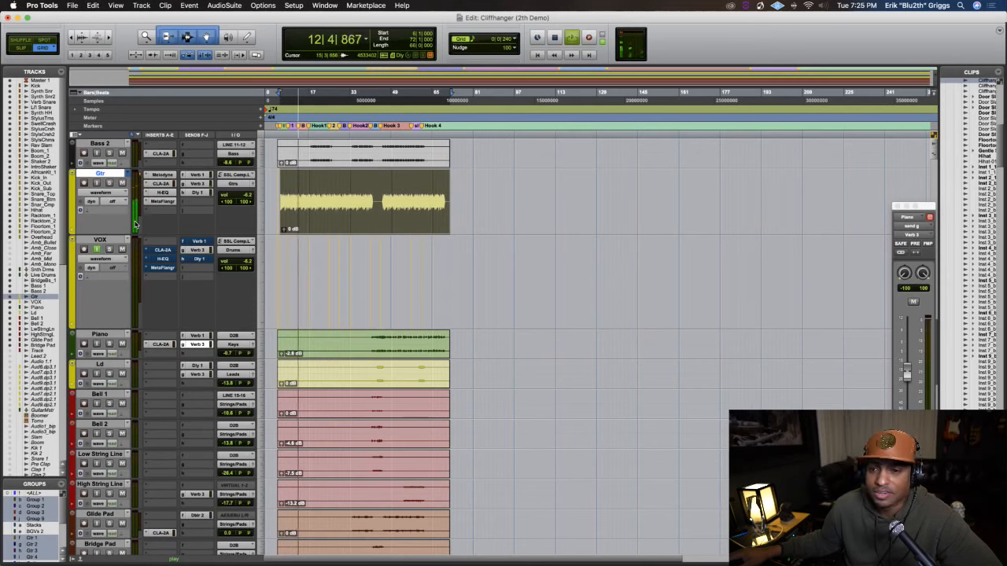
key("space")
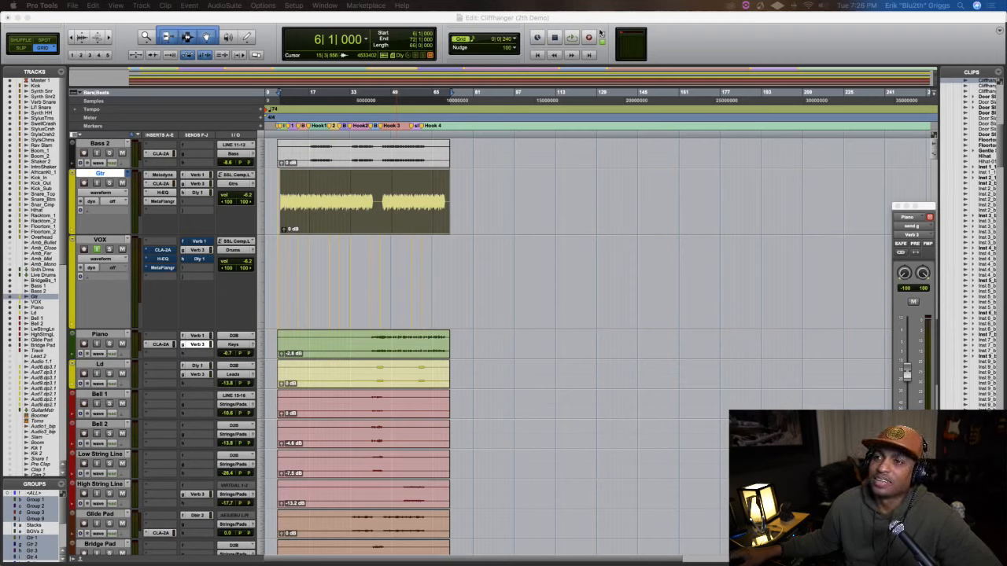
left_click(575, 17)
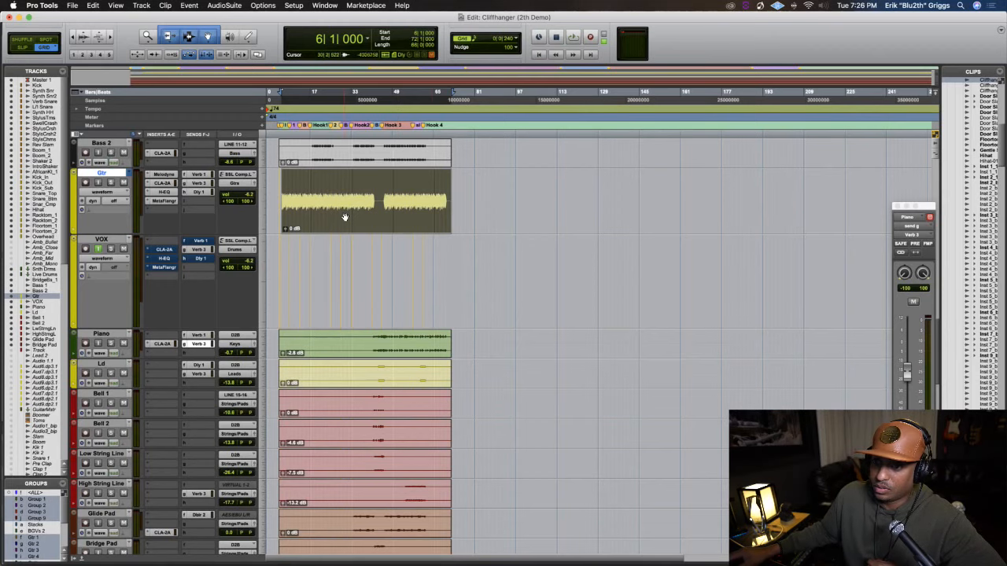
key("t")
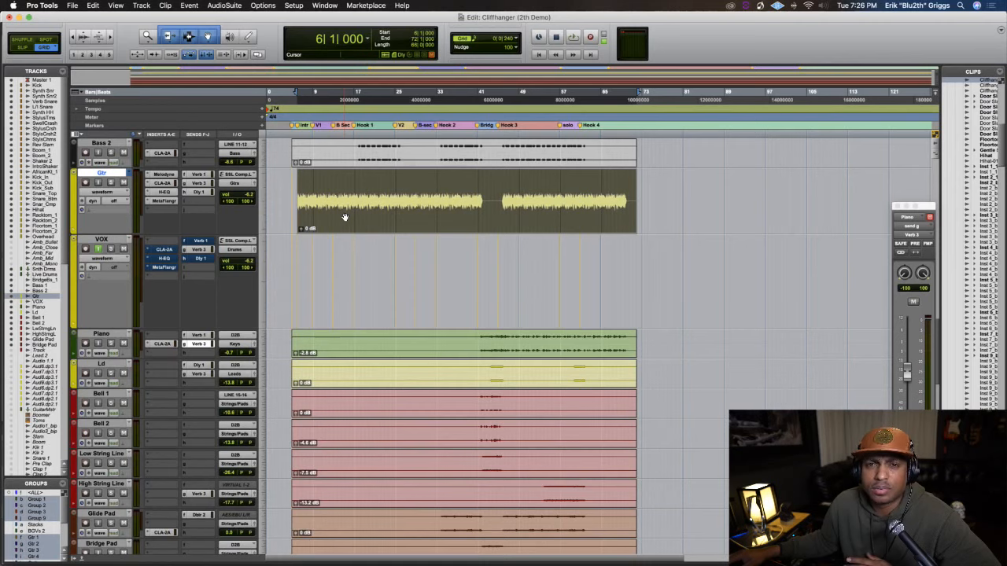
key("t")
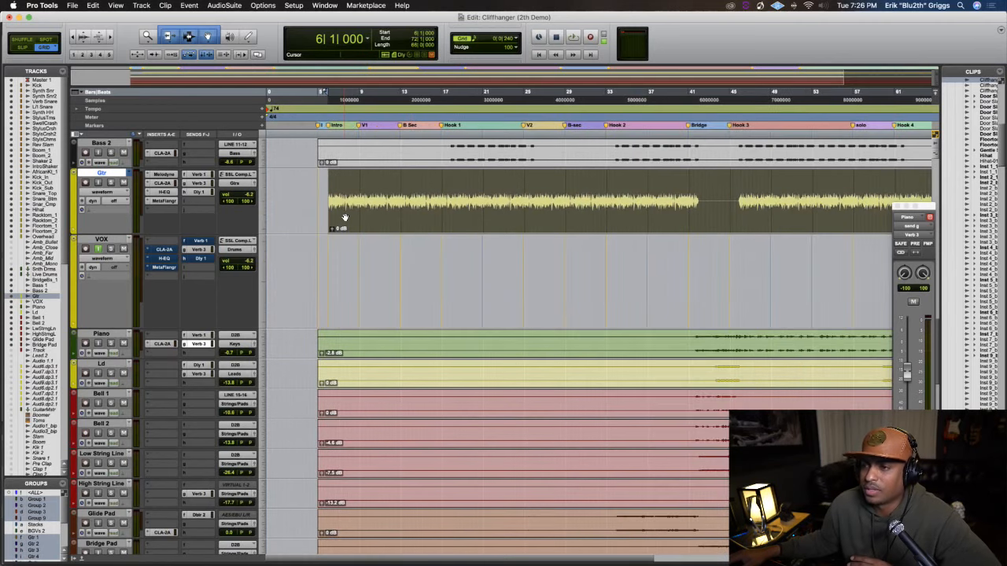
key("r")
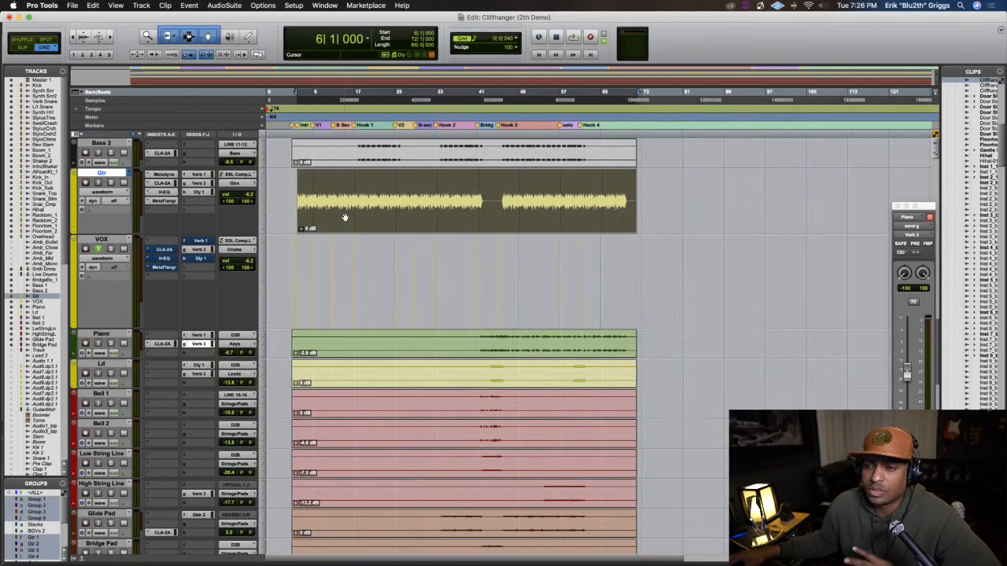
key("t")
key("r")
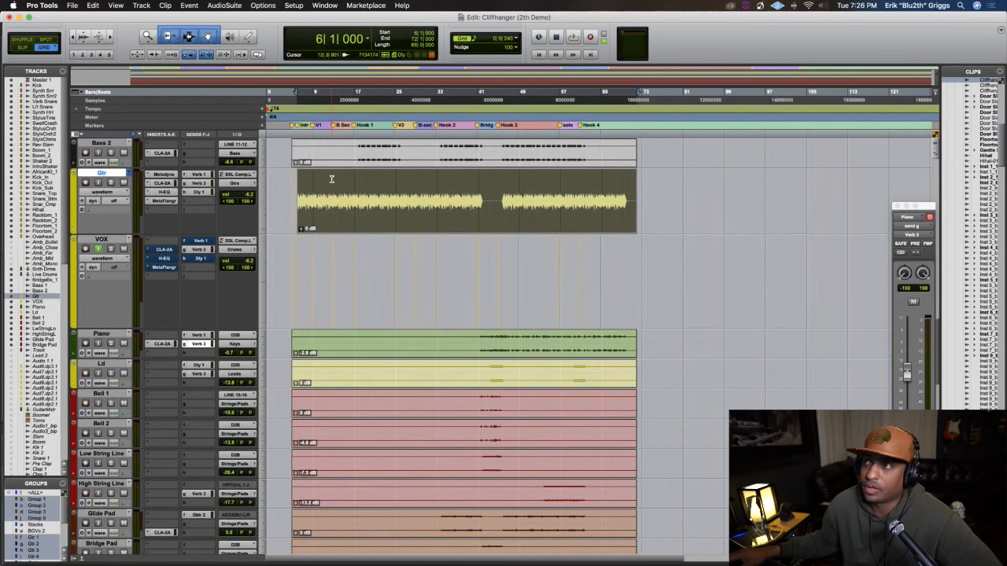
Play the full mix from bar 6, jump to beat 2 of bar 41 in the bridge, and stop playback
key("space")
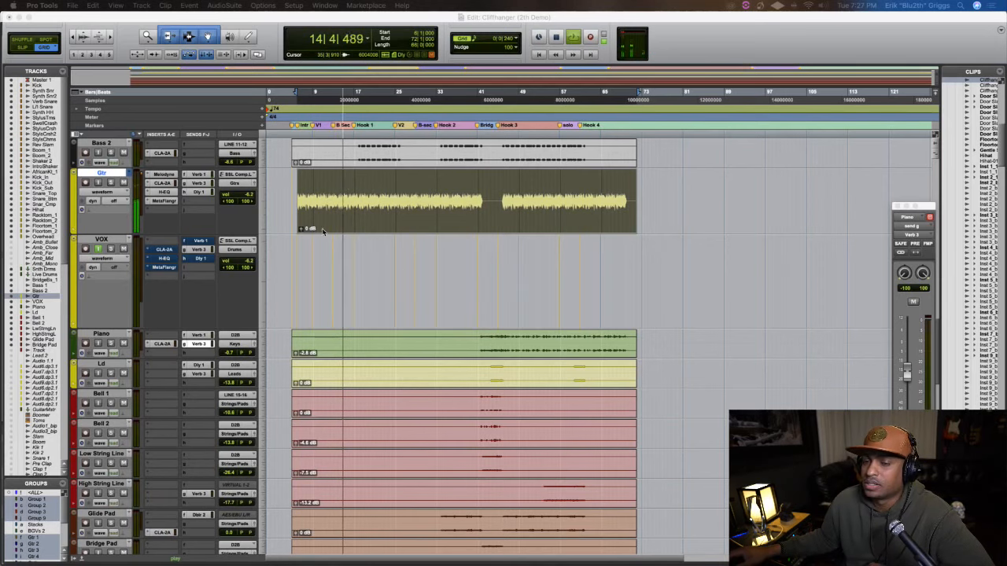
scroll(306, 262, "down", 3)
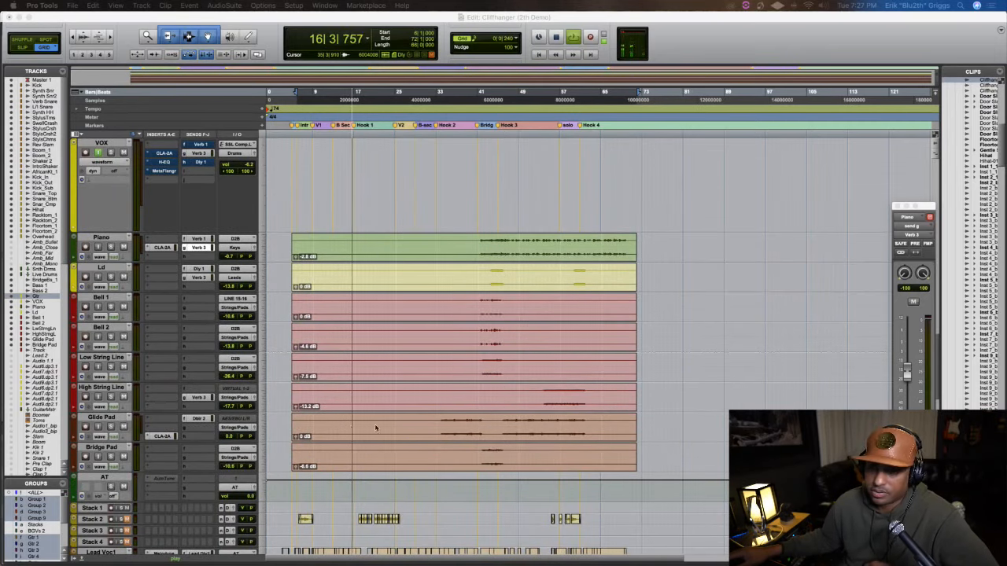
left_click(479, 101)
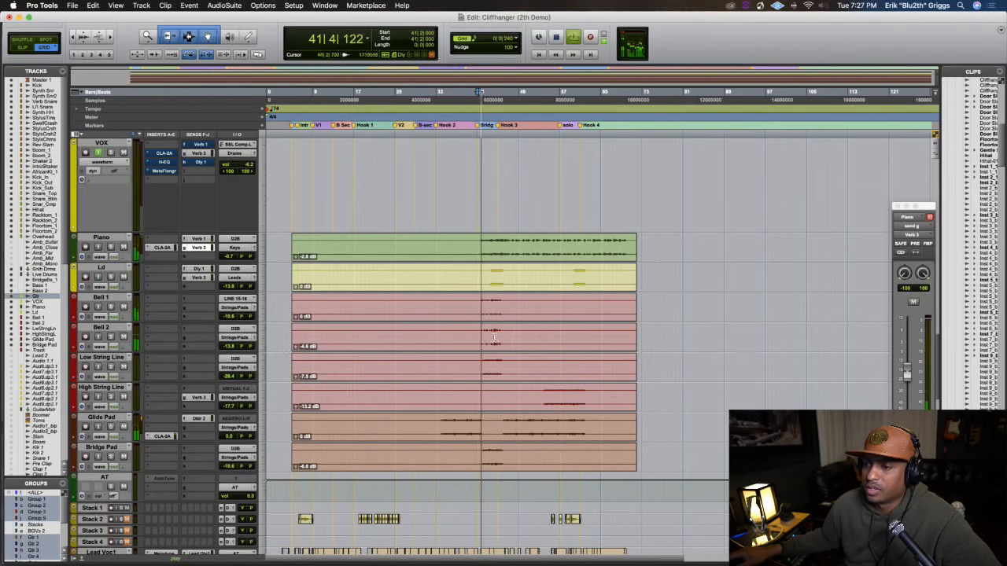
scroll(510, 346, "down", 5)
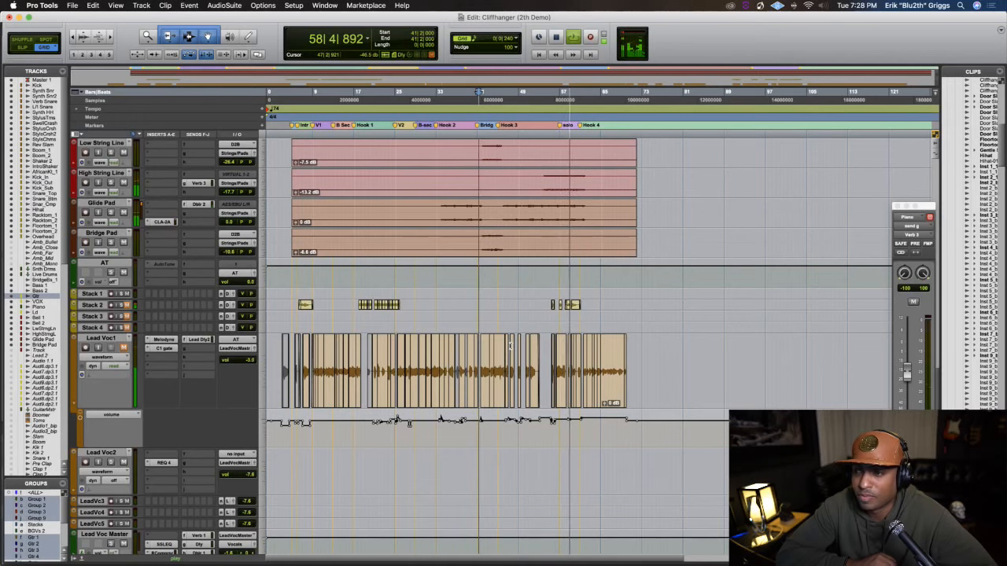
key("space")
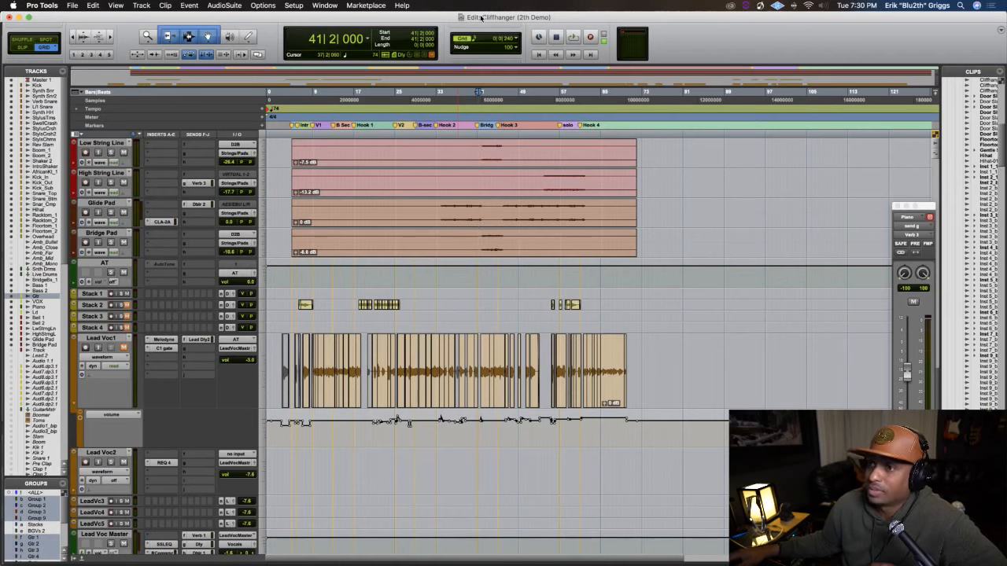
Place the edit cursor at 33|3|240, at the start of Hook 2
key("t")
key("r")
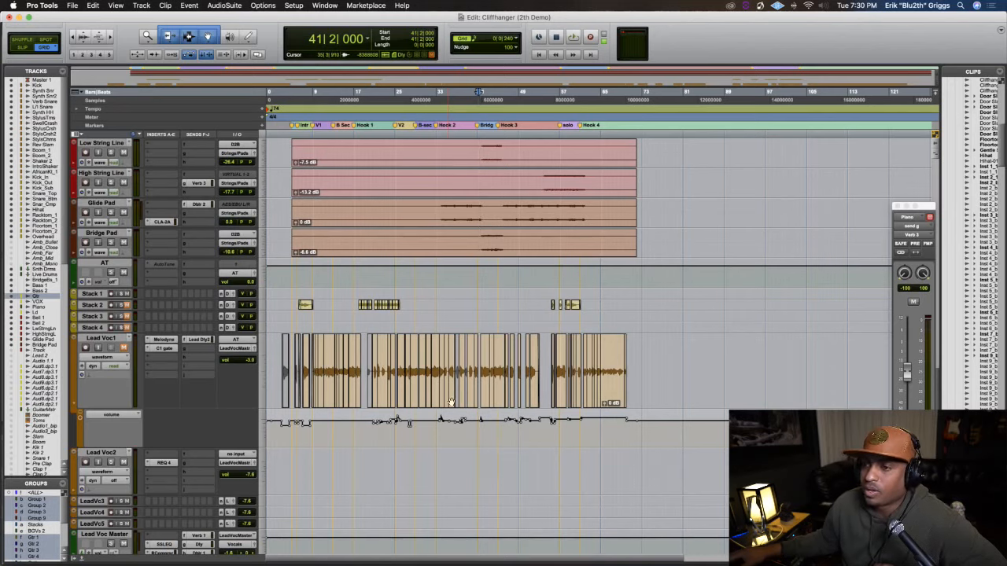
left_click(440, 101)
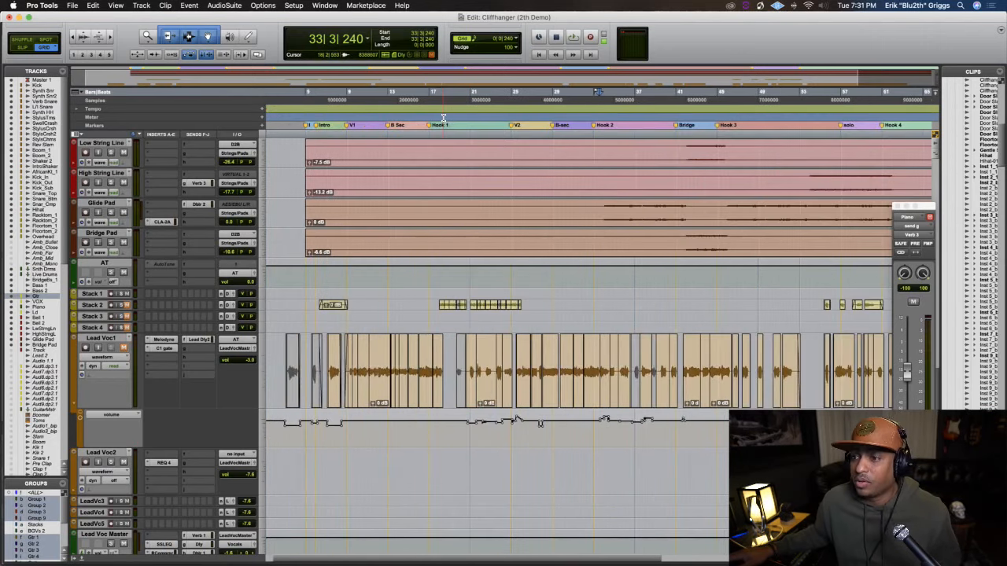
key("t")
key("r")
key("t")
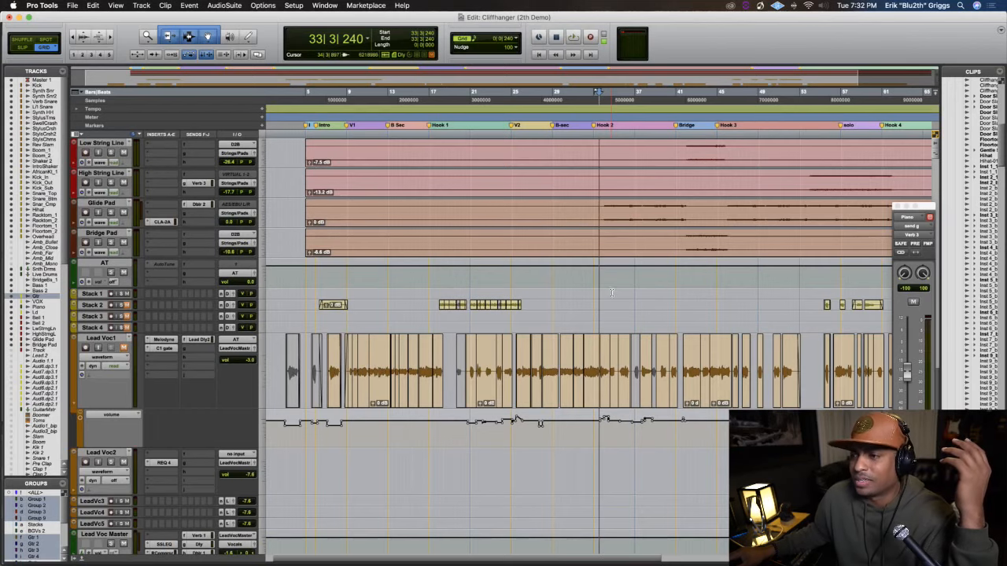
Place the edit cursor at 45|3|720, where the live drum clips begin at Hook 3
scroll(612, 293, "up", 10)
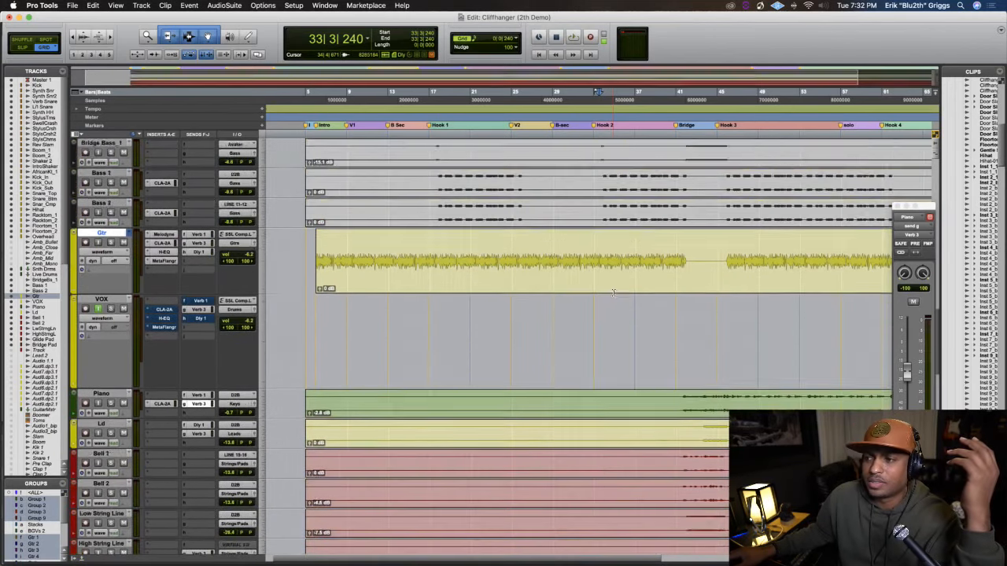
scroll(614, 292, "up", 10)
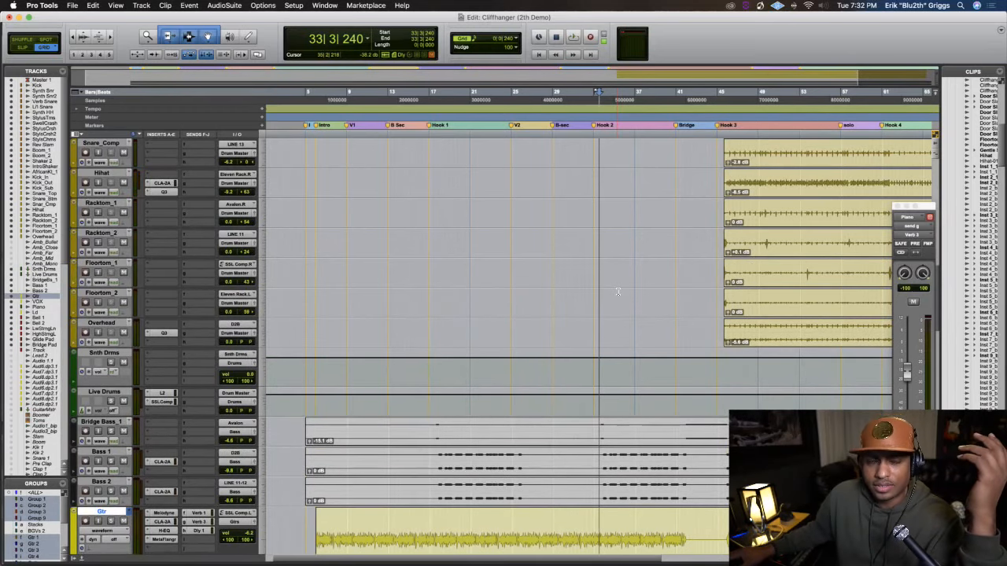
key("t")
key("r")
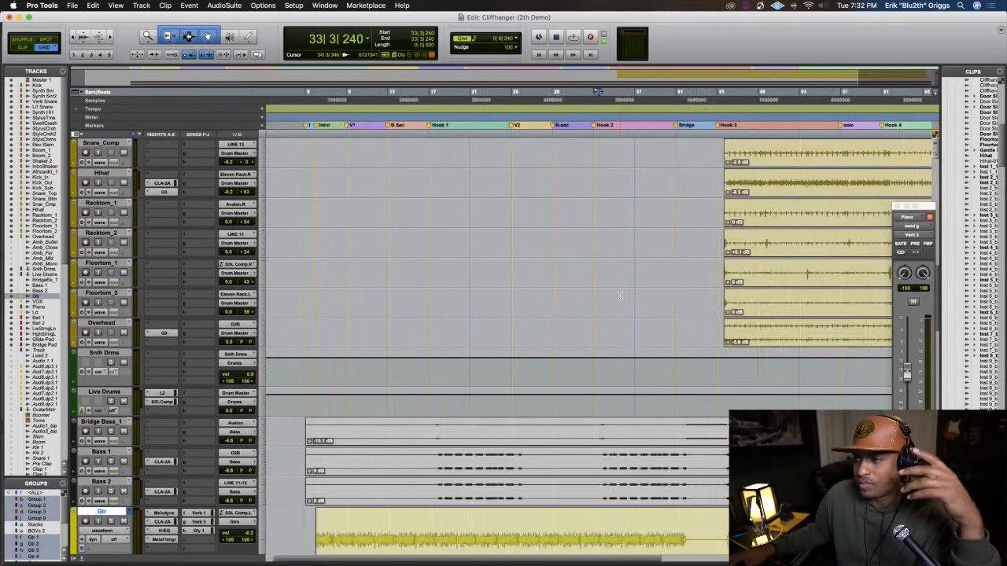
key("r")
key("t")
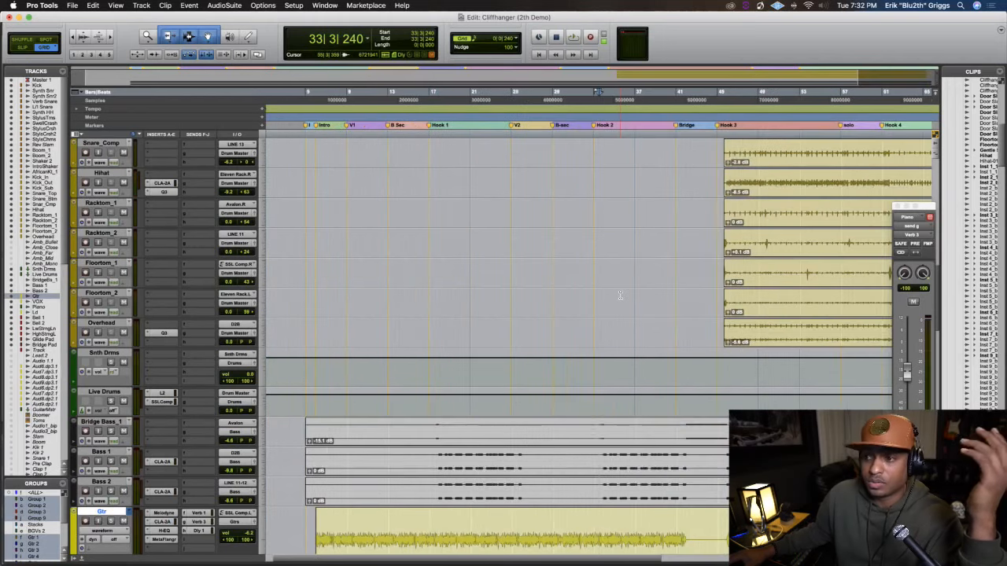
key("r")
key("r")
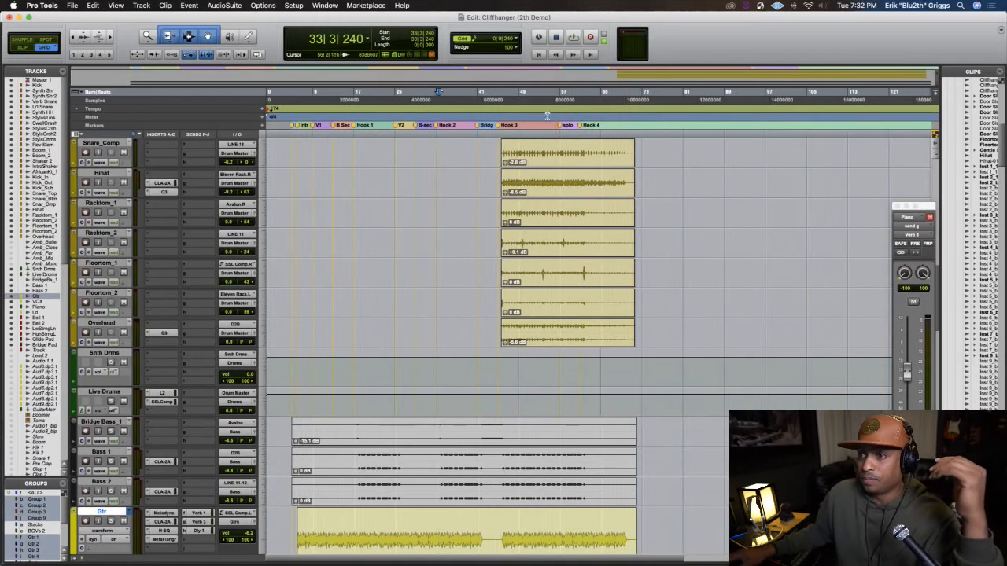
left_click(502, 100)
key("t")
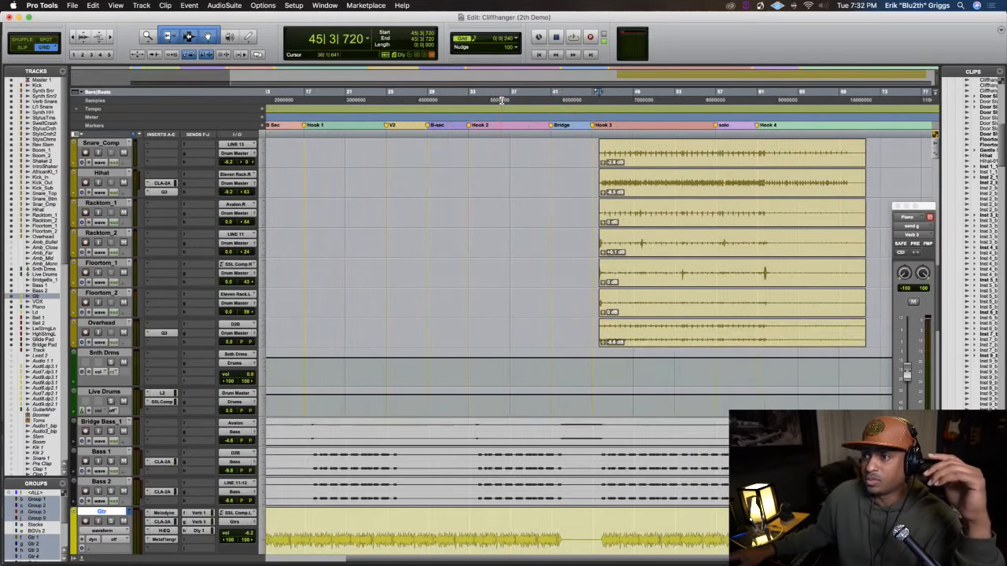
key("t")
key("t")
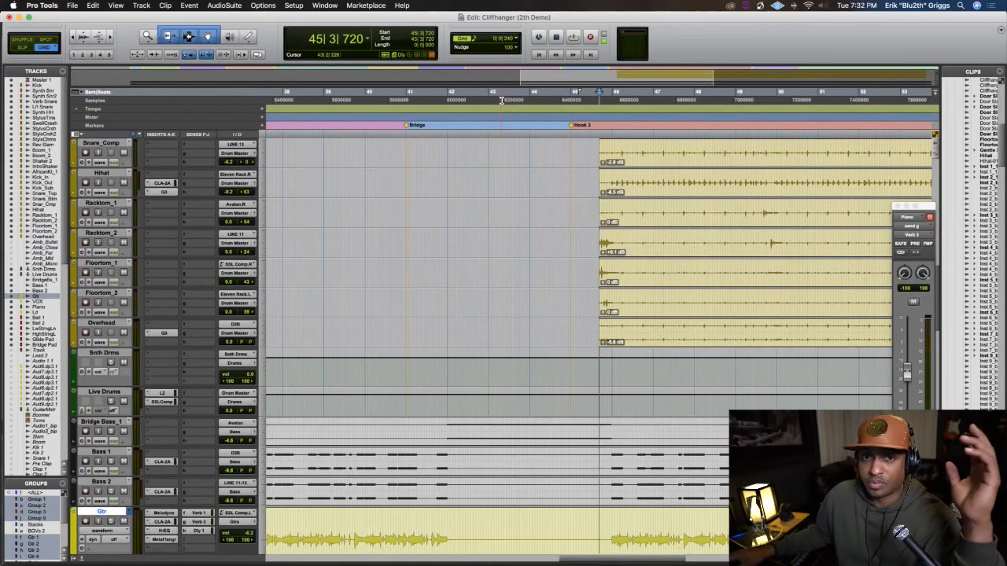